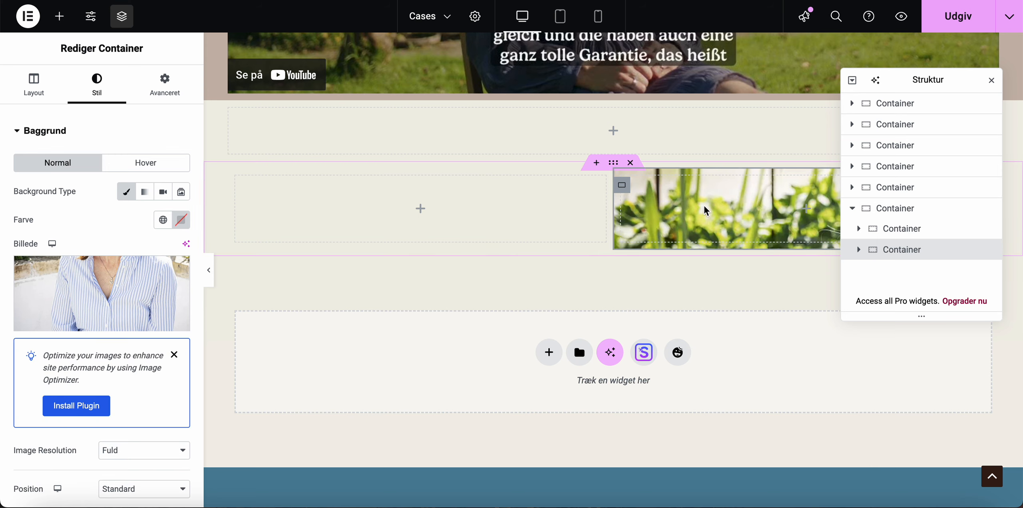
Step: Set the container's background image to position Centreret midten, repeat Gentag ikke and display size Cover
{"action": "scroll", "coordinate": [115, 304], "scroll_direction": "down", "scroll_amount": 3}
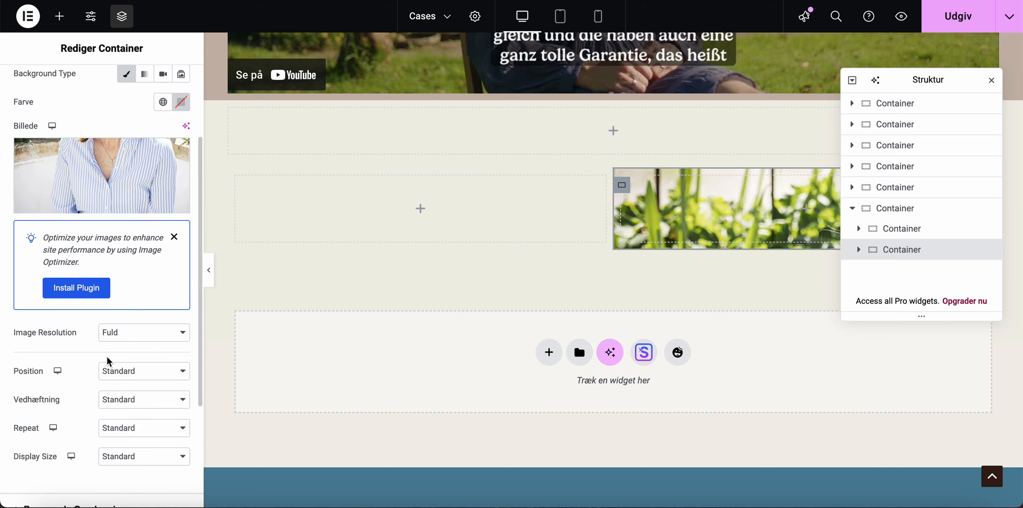
{"action": "left_click", "coordinate": [114, 372]}
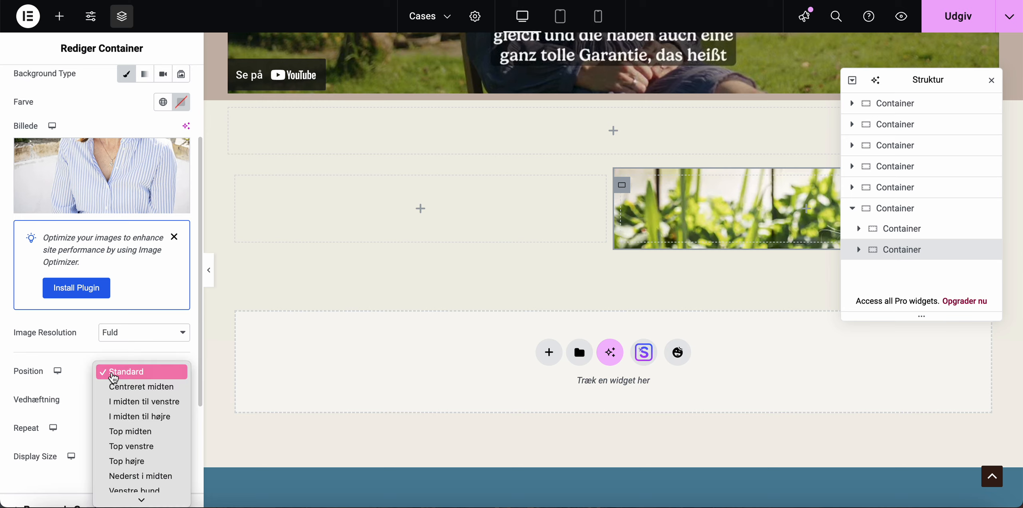
{"action": "left_click", "coordinate": [117, 386]}
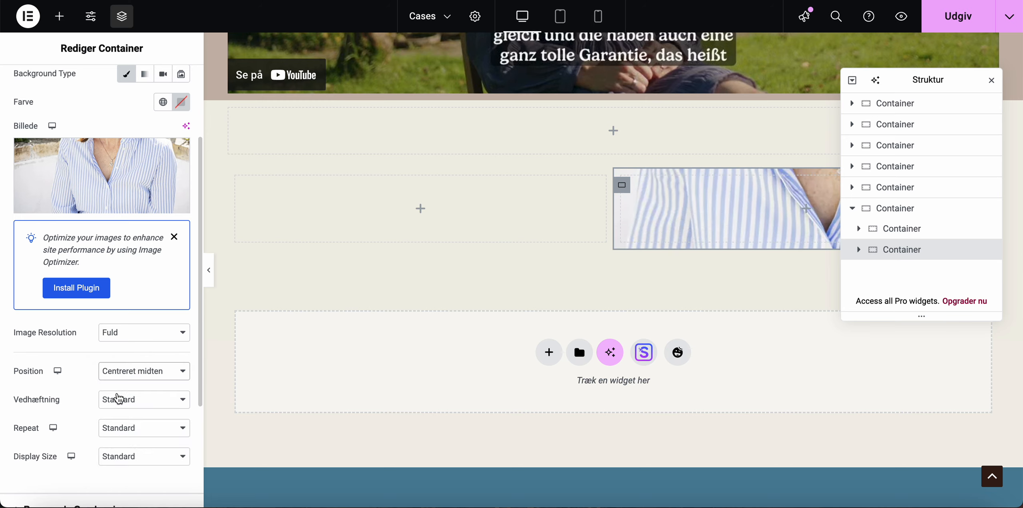
{"action": "left_click", "coordinate": [120, 436]}
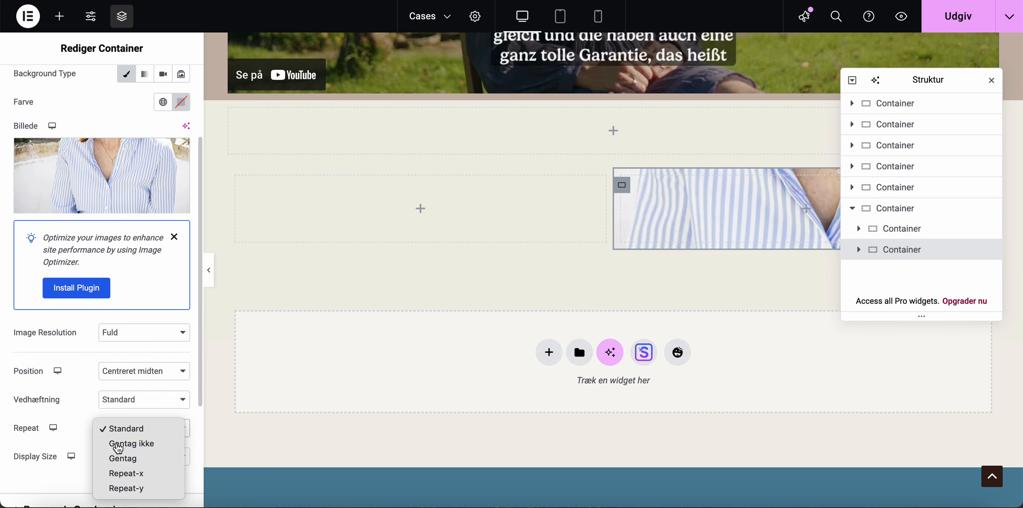
{"action": "left_click", "coordinate": [120, 441]}
{"action": "left_click", "coordinate": [122, 455]}
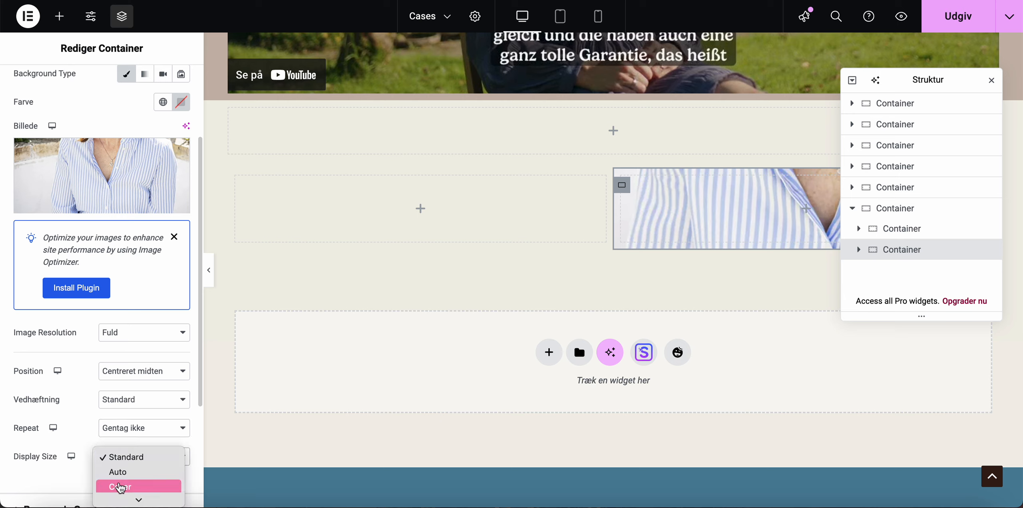
{"action": "left_click", "coordinate": [119, 485]}
{"action": "scroll", "coordinate": [56, 112], "scroll_direction": "up", "scroll_amount": 3}
Step: Set the minimum height of the container with the background image to 100 vh
{"action": "left_click", "coordinate": [38, 88]}
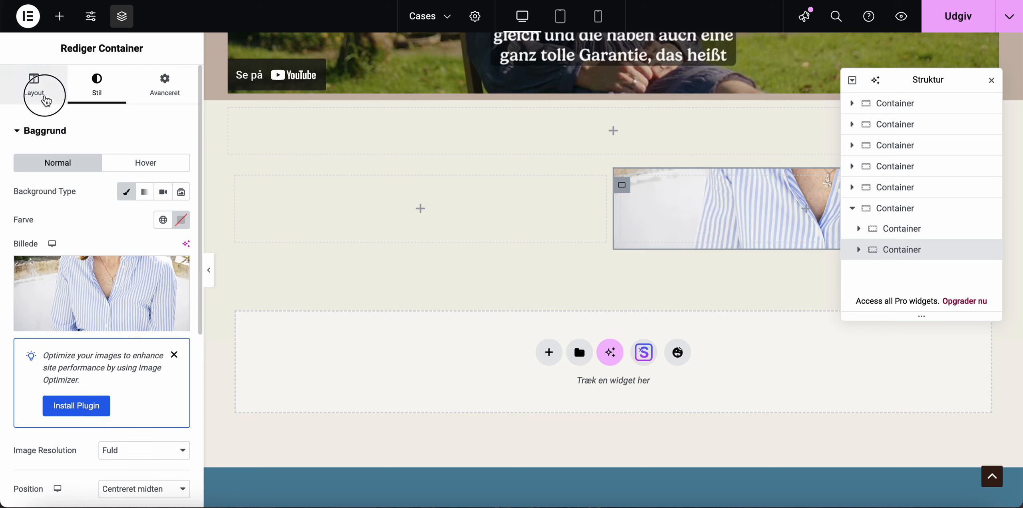
{"action": "left_click", "coordinate": [172, 266]}
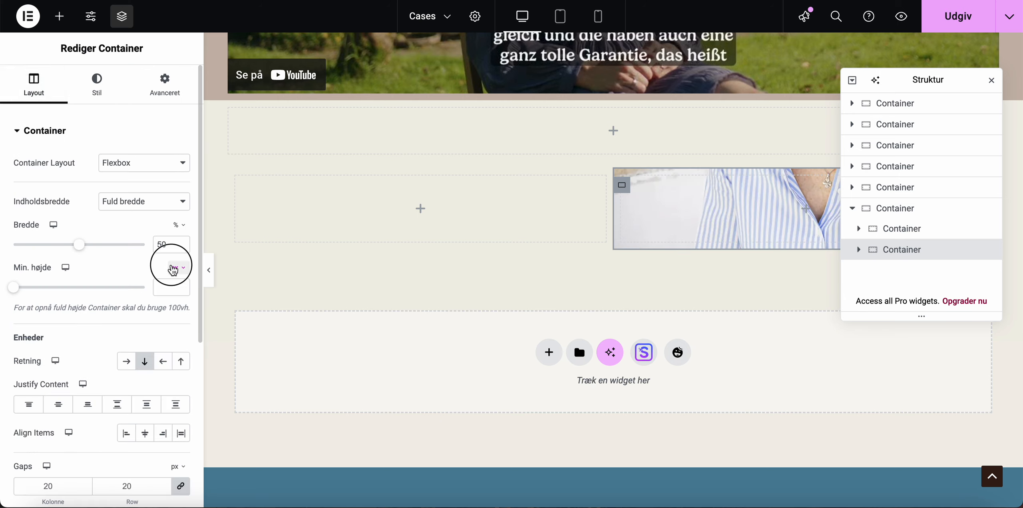
{"action": "left_click", "coordinate": [177, 328]}
{"action": "left_click", "coordinate": [16, 294]}
{"action": "left_click_drag", "start_coordinate": [16, 293], "coordinate": [159, 286]}
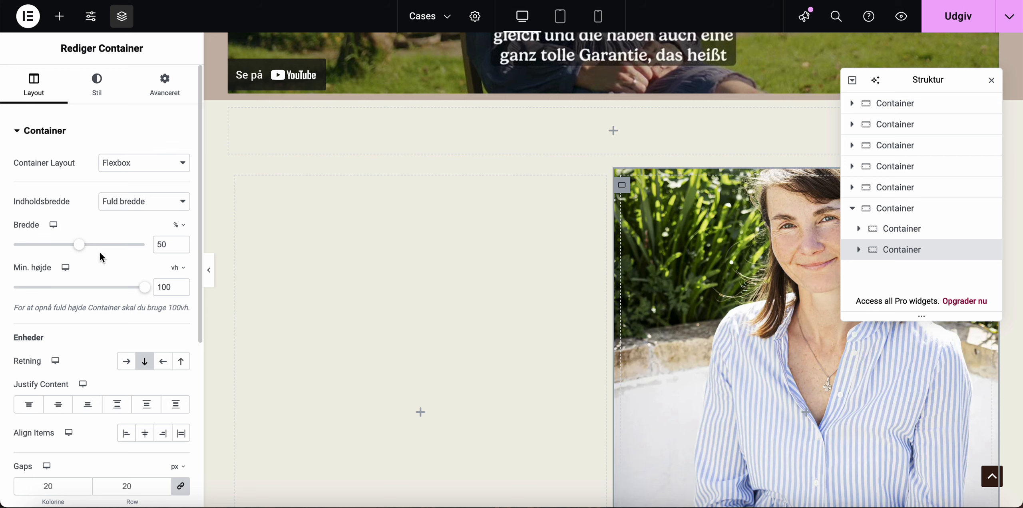
Step: Try a container width of 51%, set it back to 50%, and inspect the background image over the section's full height
{"action": "mouse_move", "coordinate": [85, 251]}
{"action": "left_mouse_down"}
{"action": "mouse_move", "coordinate": [70, 250]}
{"action": "mouse_move", "coordinate": [85, 249]}
{"action": "left_mouse_up"}
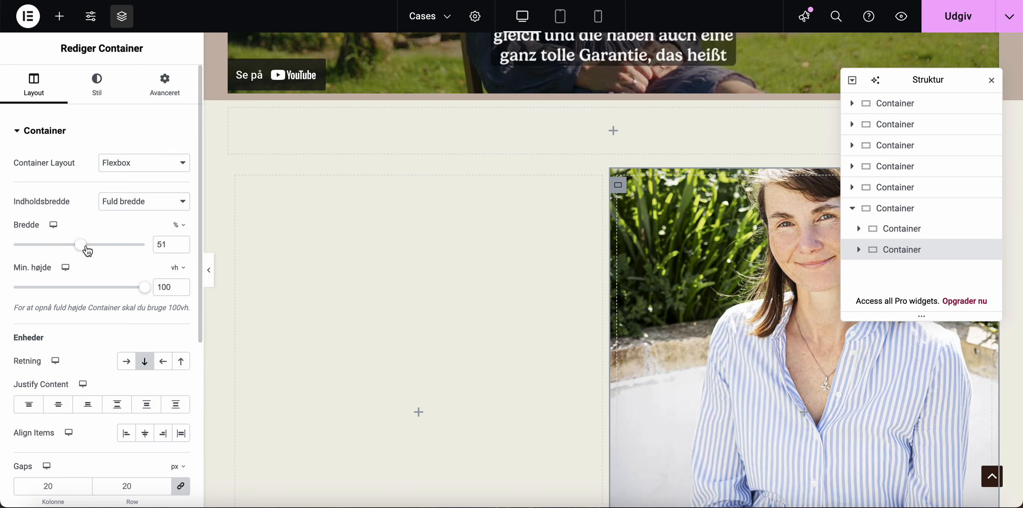
{"action": "left_click", "coordinate": [180, 249]}
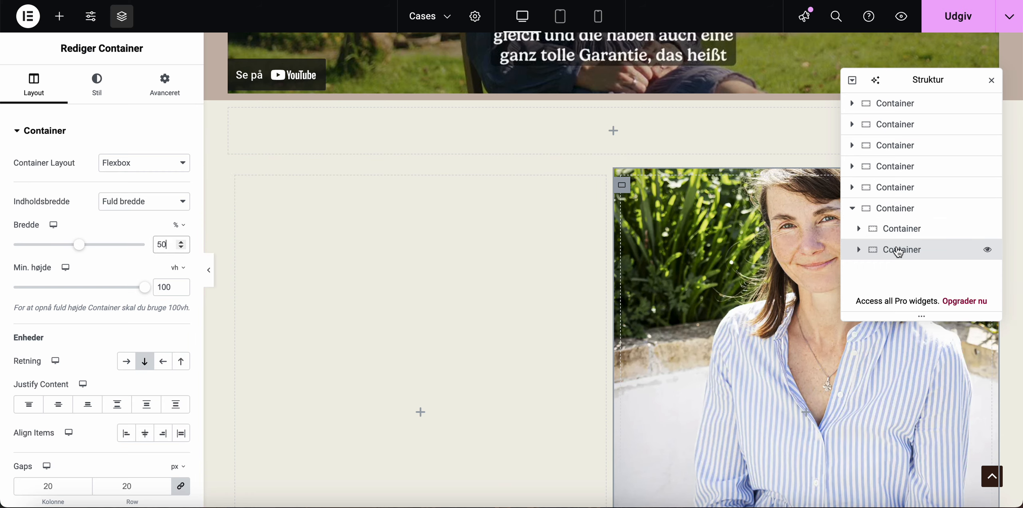
{"action": "scroll", "coordinate": [767, 281], "scroll_direction": "down", "scroll_amount": 4}
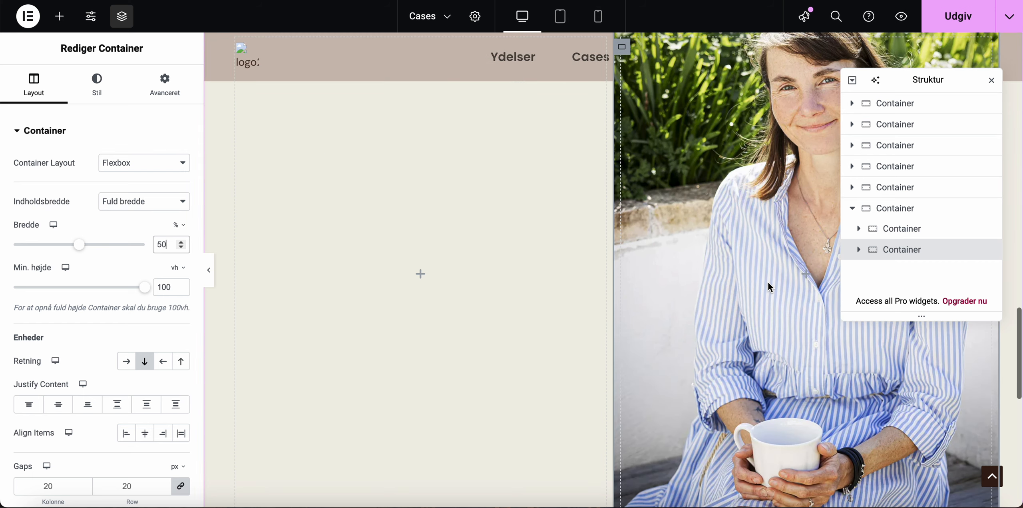
{"action": "scroll", "coordinate": [764, 282], "scroll_direction": "down", "scroll_amount": 4}
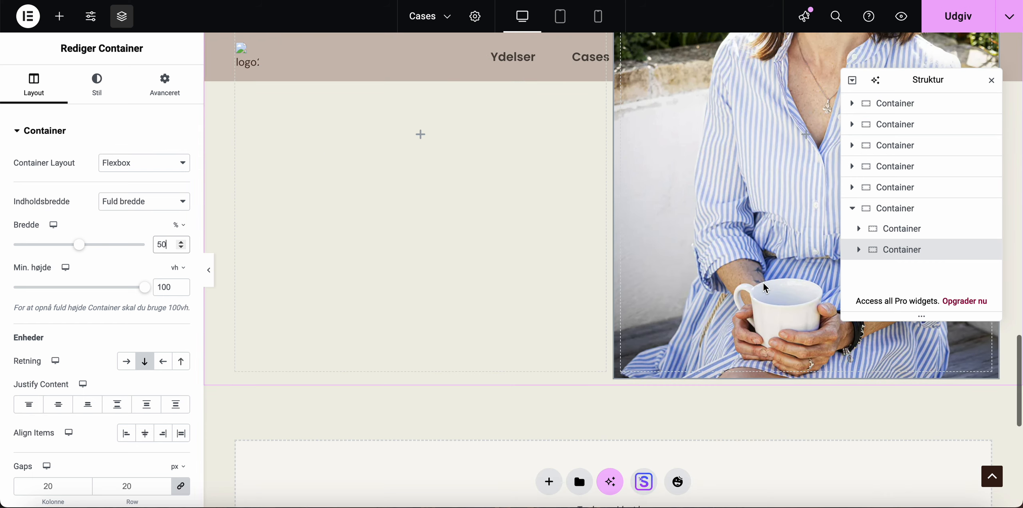
{"action": "scroll", "coordinate": [763, 283], "scroll_direction": "up", "scroll_amount": 5}
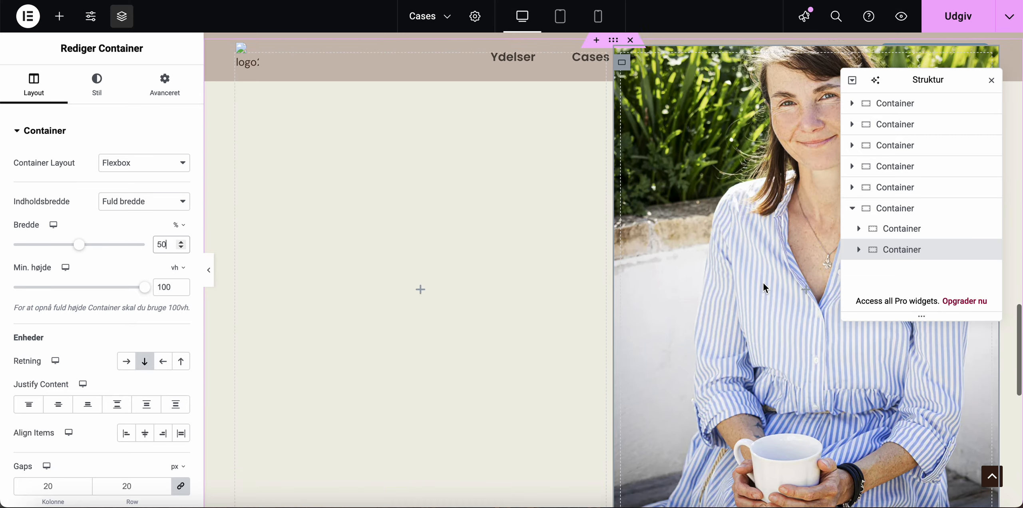
{"action": "scroll", "coordinate": [762, 282], "scroll_direction": "up", "scroll_amount": 2}
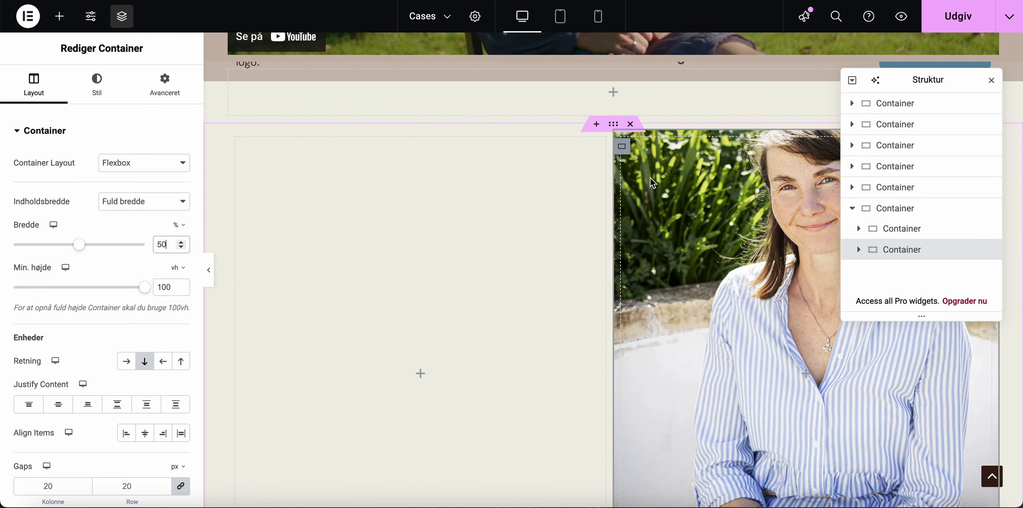
Step: Remove the second inner container's background image and add an image widget (Billede) inside that container
{"action": "left_click", "coordinate": [107, 90]}
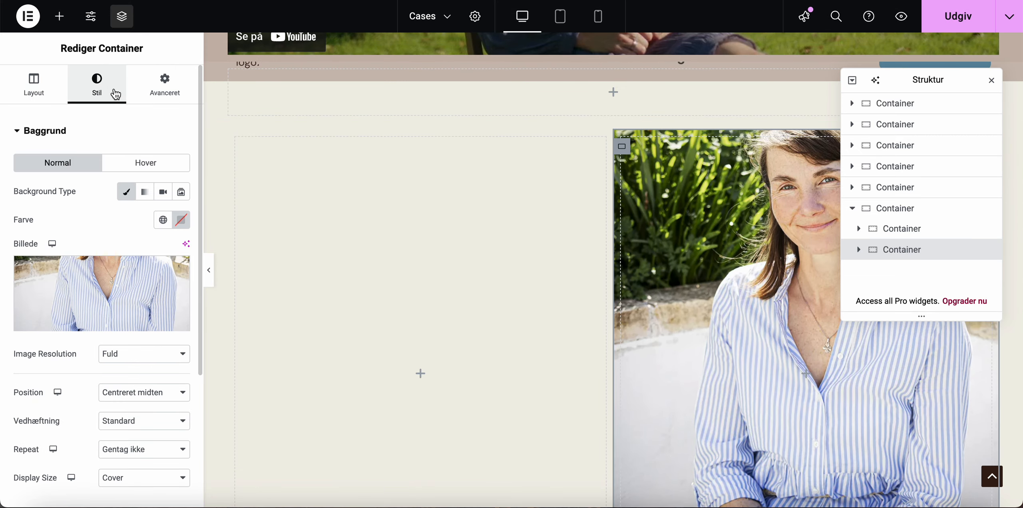
{"action": "left_click", "coordinate": [126, 191]}
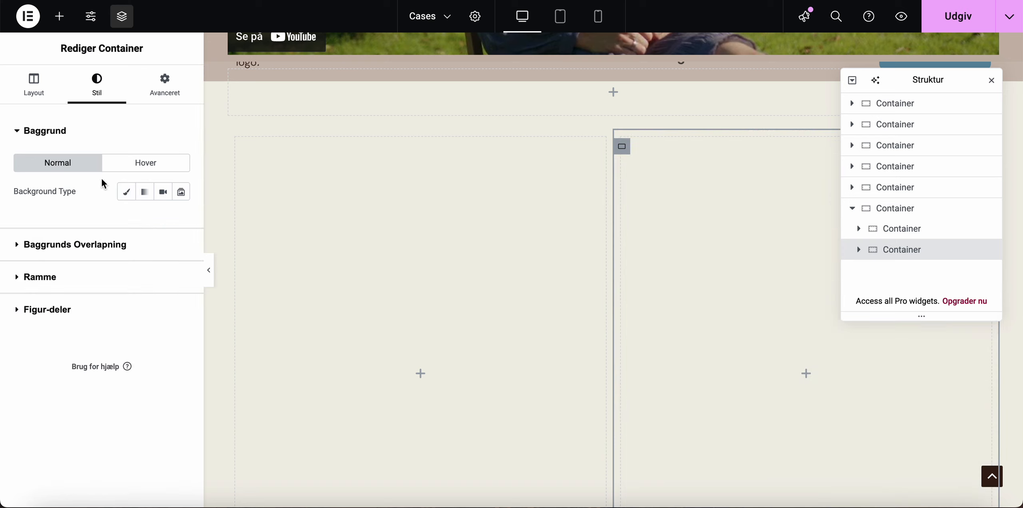
{"action": "left_click", "coordinate": [60, 16]}
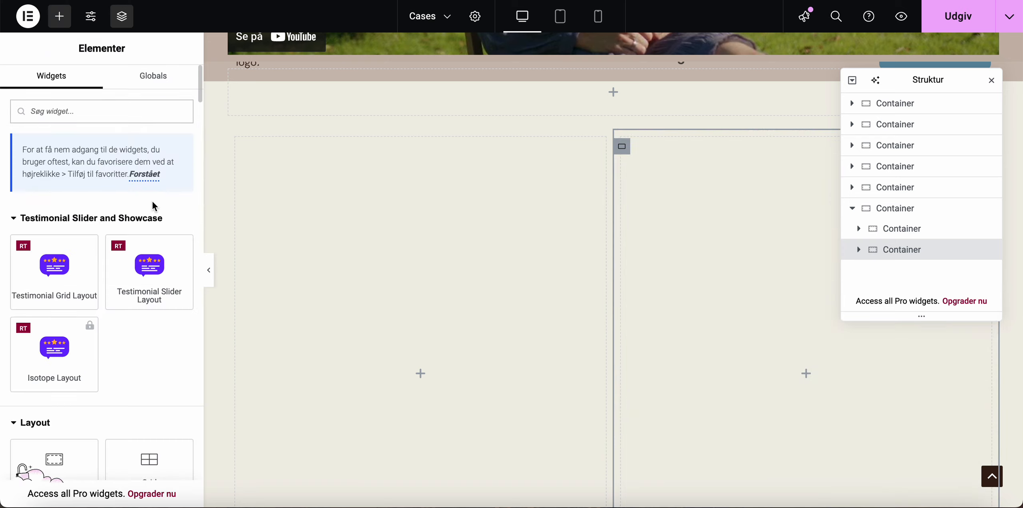
{"action": "scroll", "coordinate": [152, 202], "scroll_direction": "down", "scroll_amount": 4}
{"action": "left_click_drag", "start_coordinate": [142, 414], "coordinate": [694, 320]}
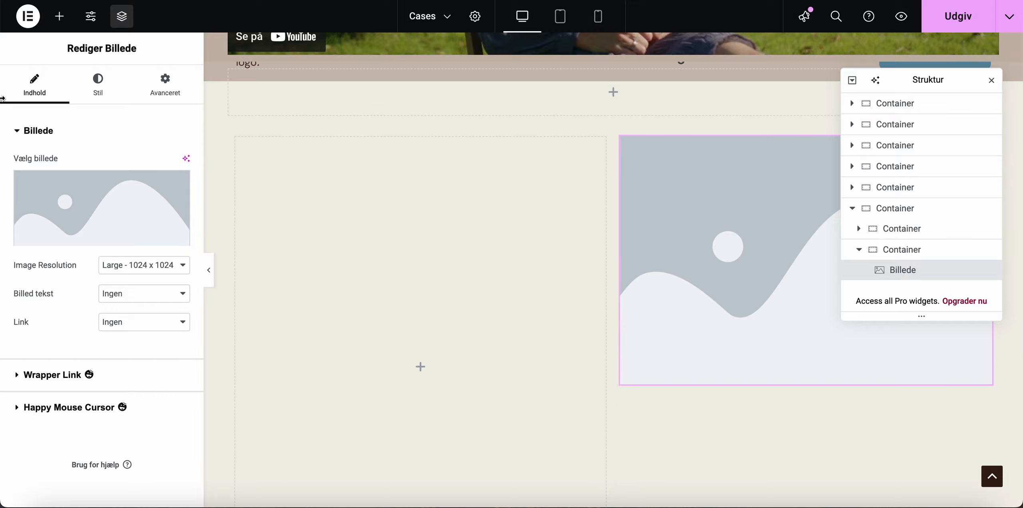
{"action": "scroll", "coordinate": [737, 309], "scroll_direction": "down", "scroll_amount": 2}
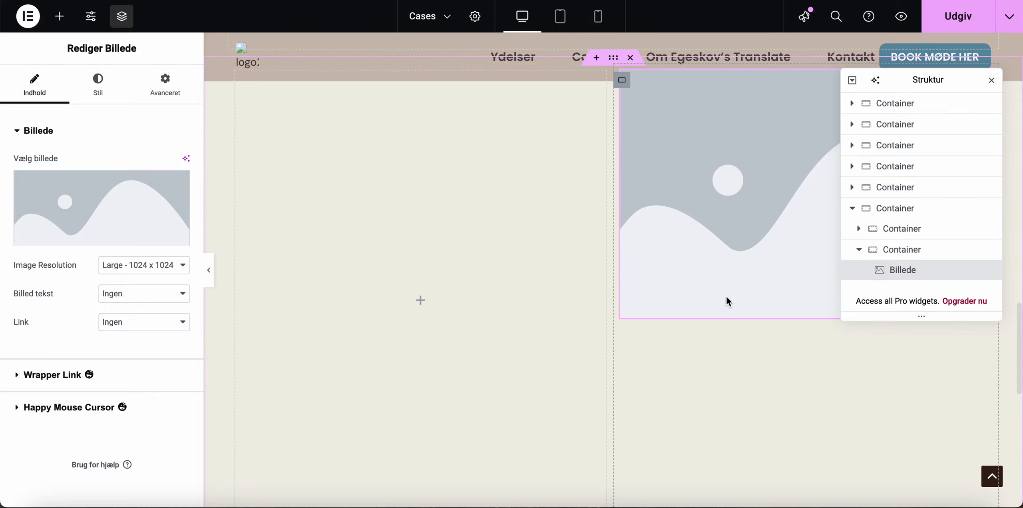
{"action": "scroll", "coordinate": [710, 271], "scroll_direction": "down", "scroll_amount": 3}
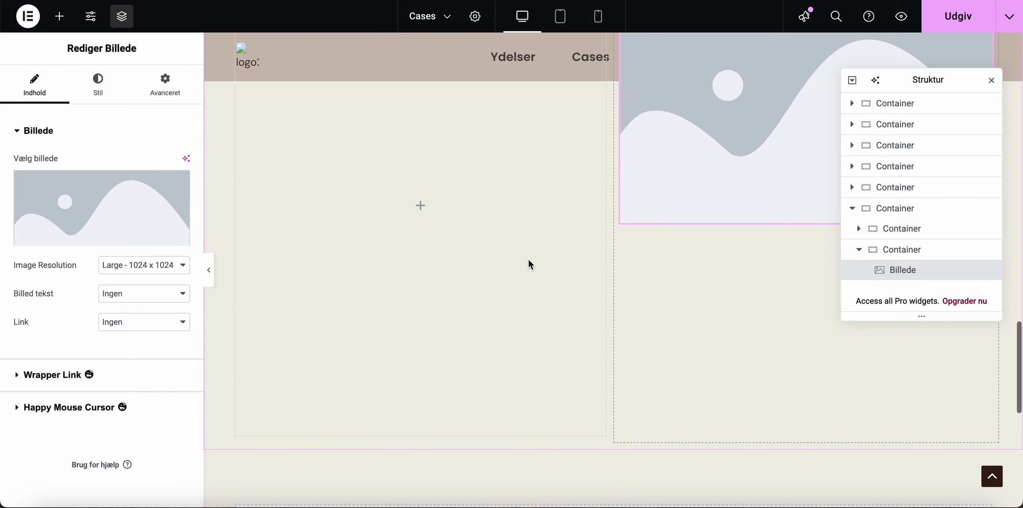
Step: Fill the image widget with the media library photo of the seated woman in the striped dress holding a cup
{"action": "left_click", "coordinate": [134, 218]}
{"action": "scroll", "coordinate": [349, 199], "scroll_direction": "down", "scroll_amount": 6}
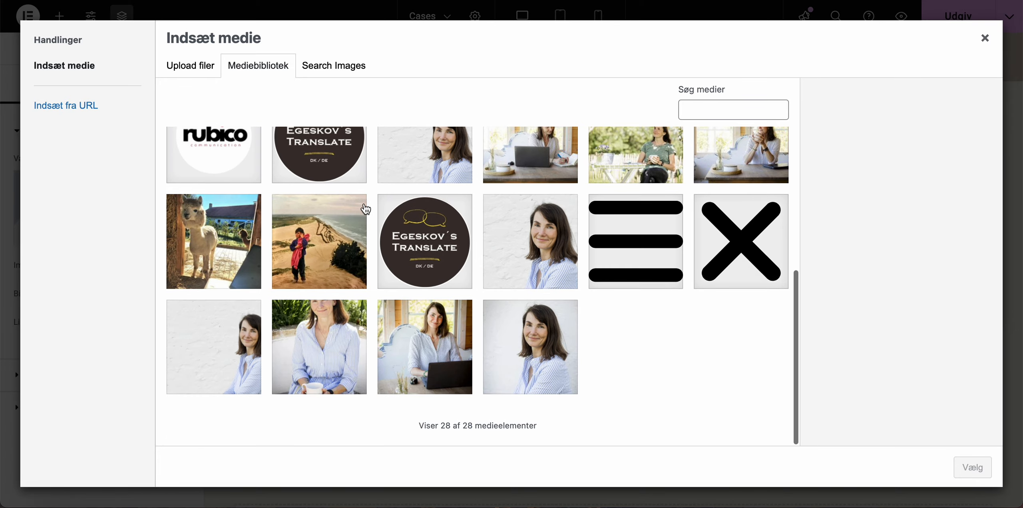
{"action": "left_click", "coordinate": [297, 351]}
{"action": "left_click", "coordinate": [973, 467]}
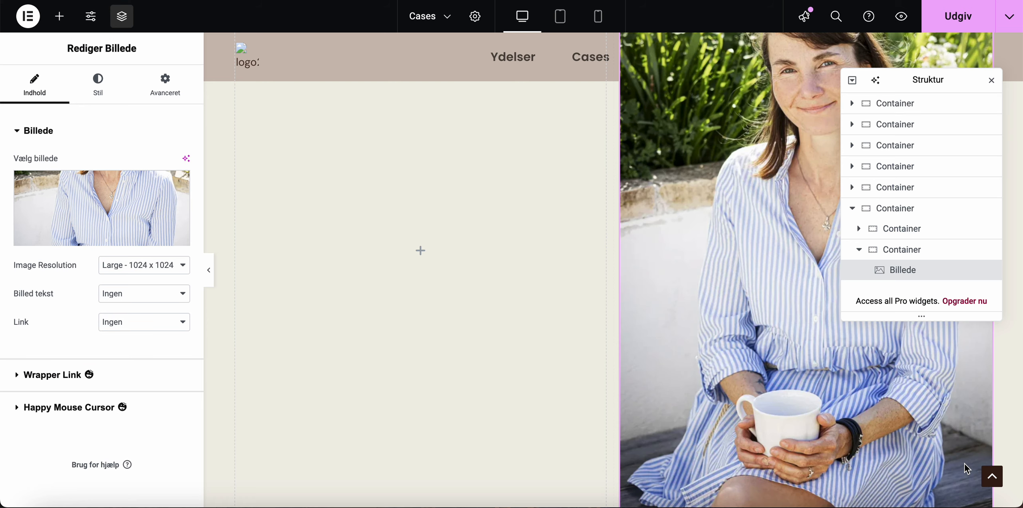
{"action": "scroll", "coordinate": [793, 289], "scroll_direction": "down", "scroll_amount": 8}
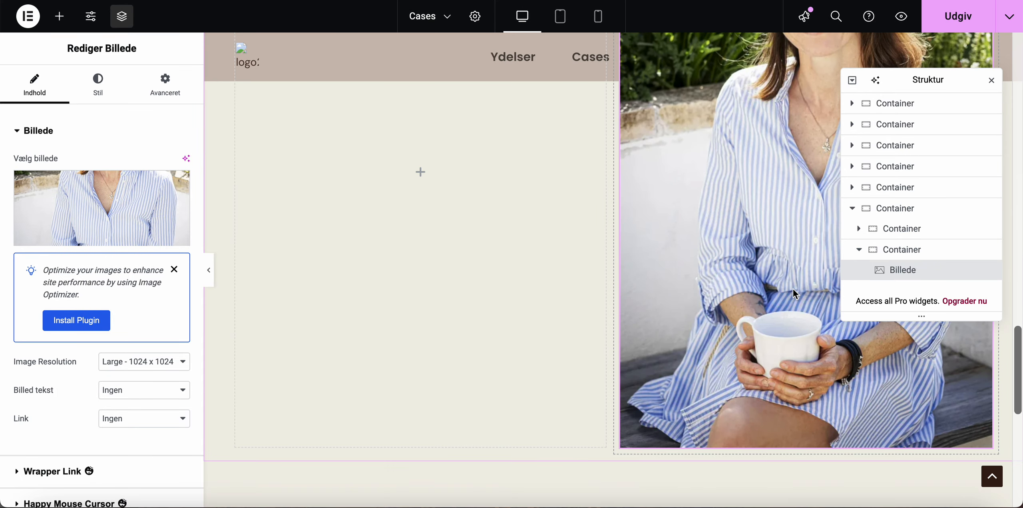
{"action": "scroll", "coordinate": [761, 291], "scroll_direction": "up", "scroll_amount": 4}
{"action": "scroll", "coordinate": [761, 296], "scroll_direction": "up", "scroll_amount": 2}
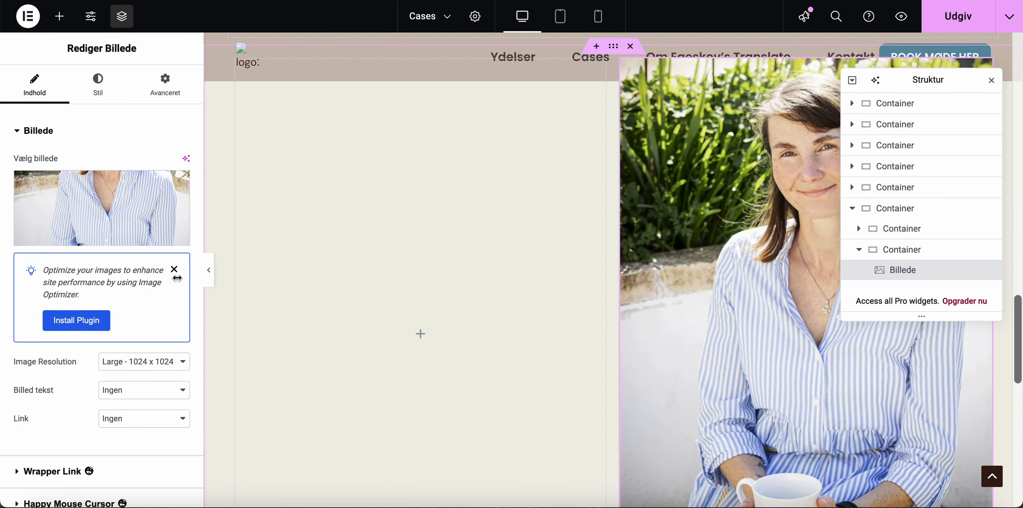
Step: Set the image's resolution to Medium - 300 x 300
{"action": "left_click", "coordinate": [112, 364]}
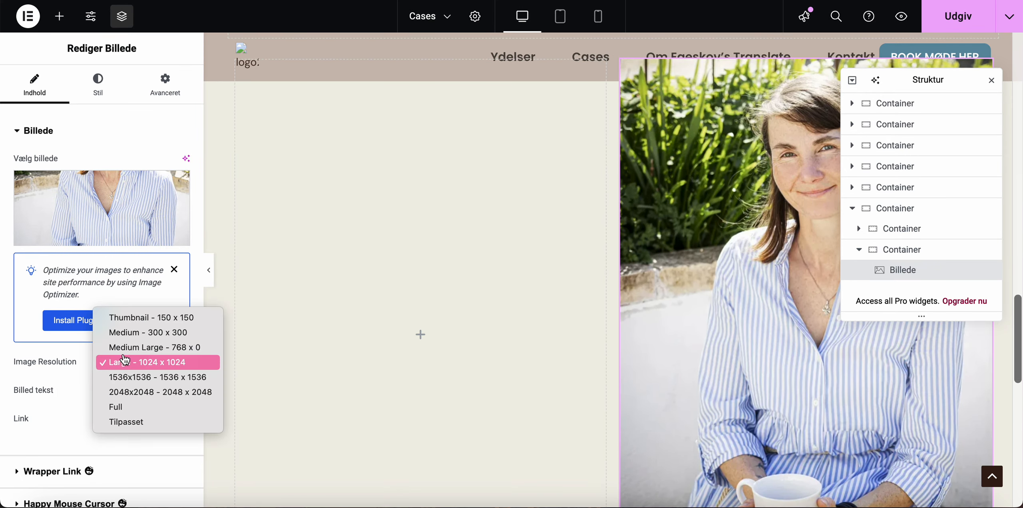
{"action": "left_click", "coordinate": [127, 347]}
{"action": "left_click", "coordinate": [129, 362]}
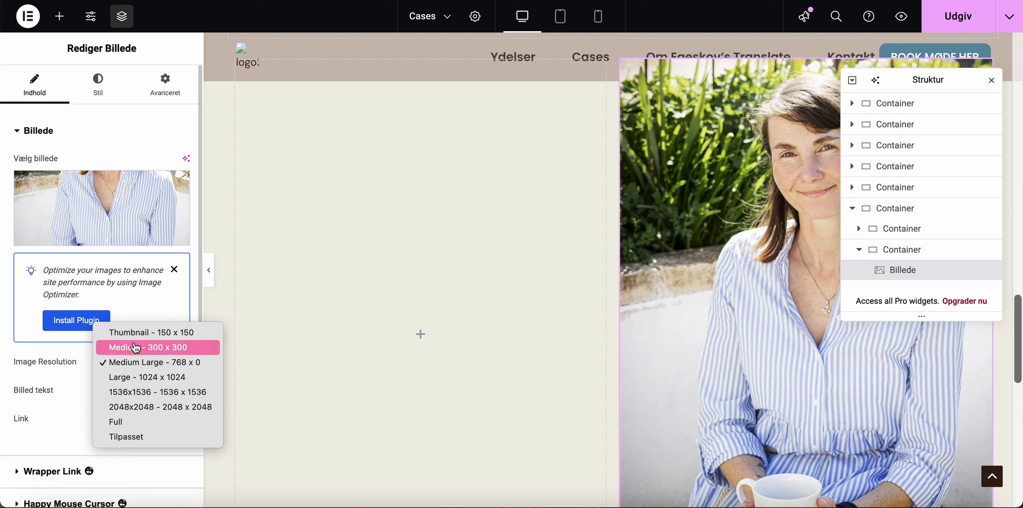
{"action": "left_click", "coordinate": [136, 347]}
{"action": "scroll", "coordinate": [456, 336], "scroll_direction": "up", "scroll_amount": 4}
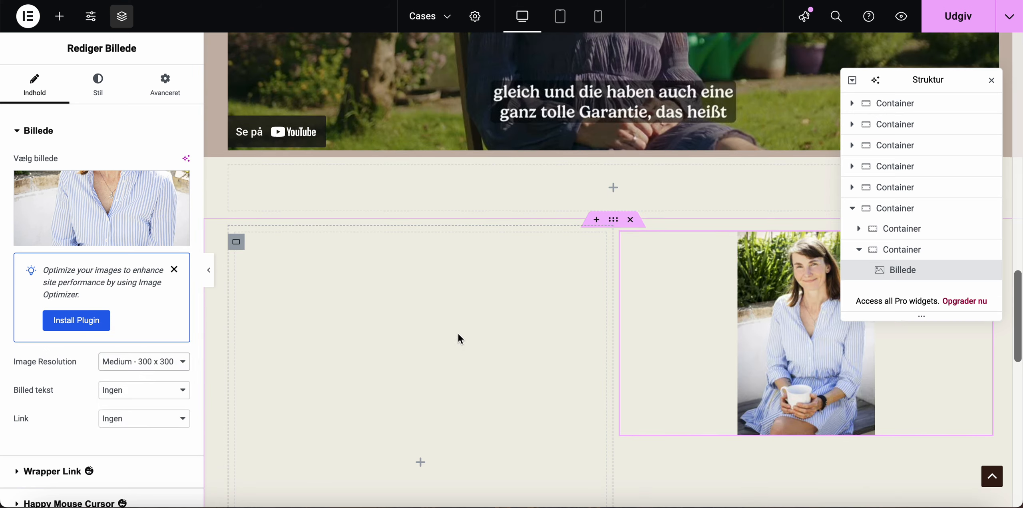
Step: Center the image vertically in its container by setting the container's Justify Content to center
{"action": "scroll", "coordinate": [458, 334], "scroll_direction": "down", "scroll_amount": 3}
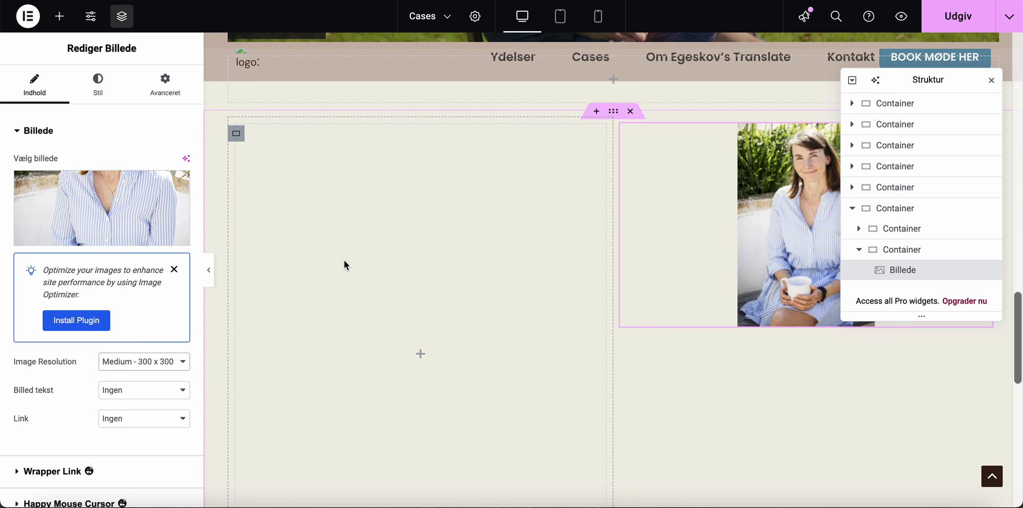
{"action": "scroll", "coordinate": [372, 200], "scroll_direction": "down", "scroll_amount": 3}
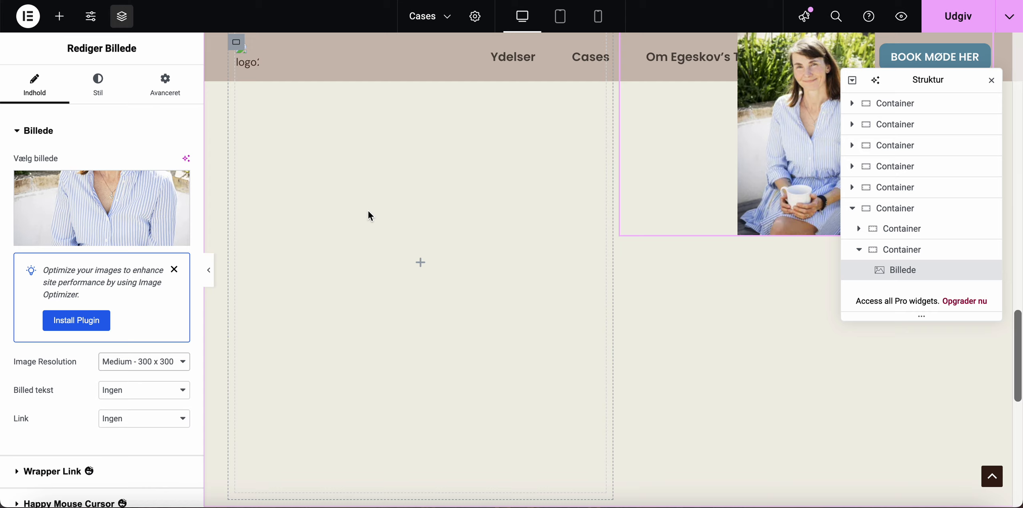
{"action": "scroll", "coordinate": [782, 171], "scroll_direction": "up", "scroll_amount": 3}
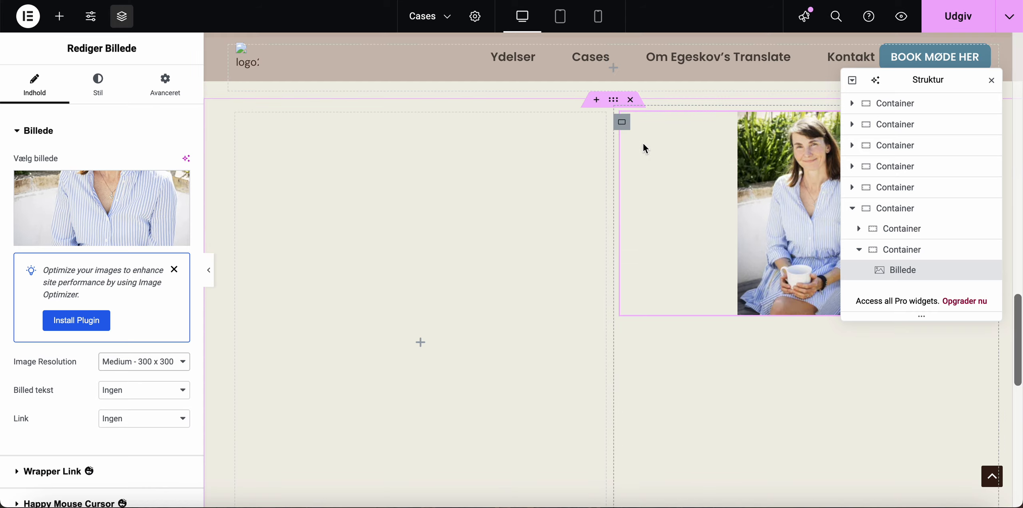
{"action": "left_click", "coordinate": [629, 126]}
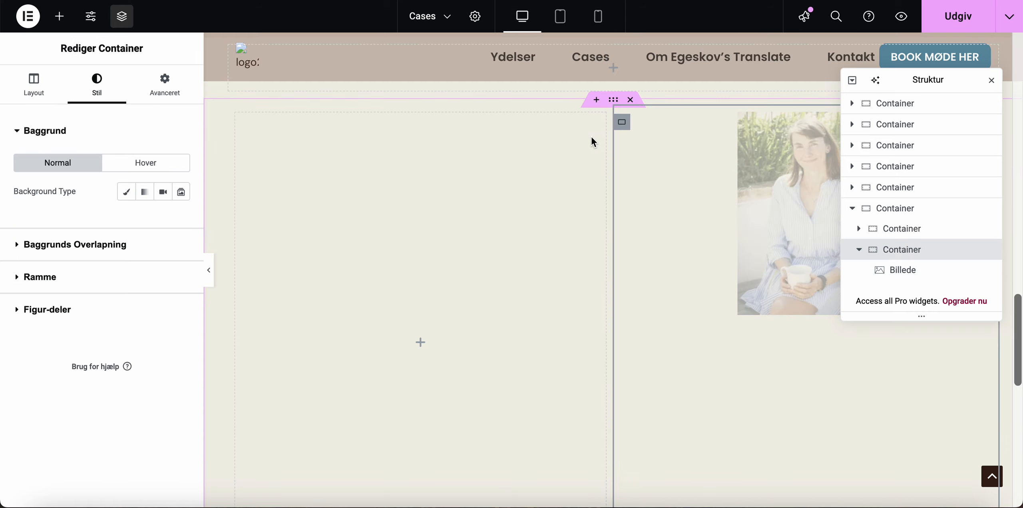
{"action": "left_click", "coordinate": [164, 96]}
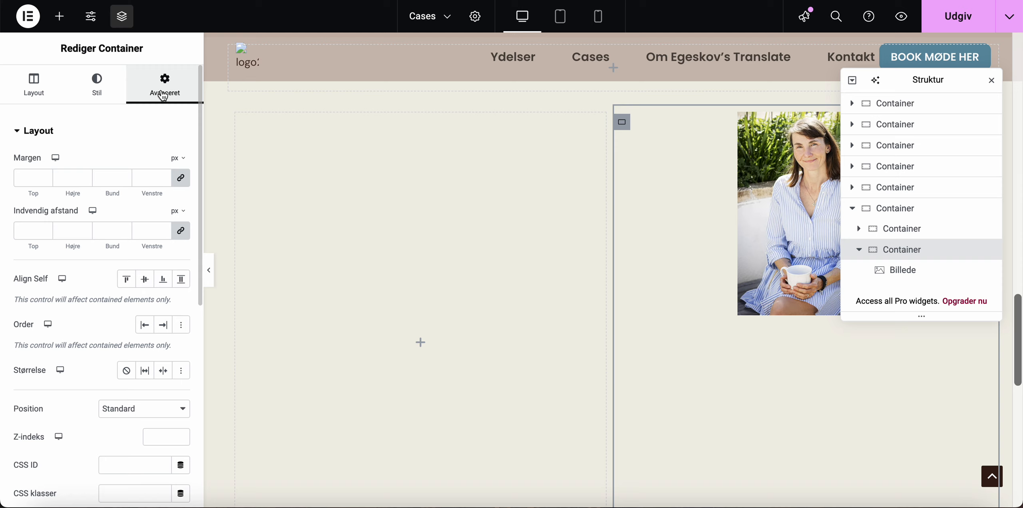
{"action": "left_click", "coordinate": [48, 94]}
{"action": "left_click", "coordinate": [58, 404]}
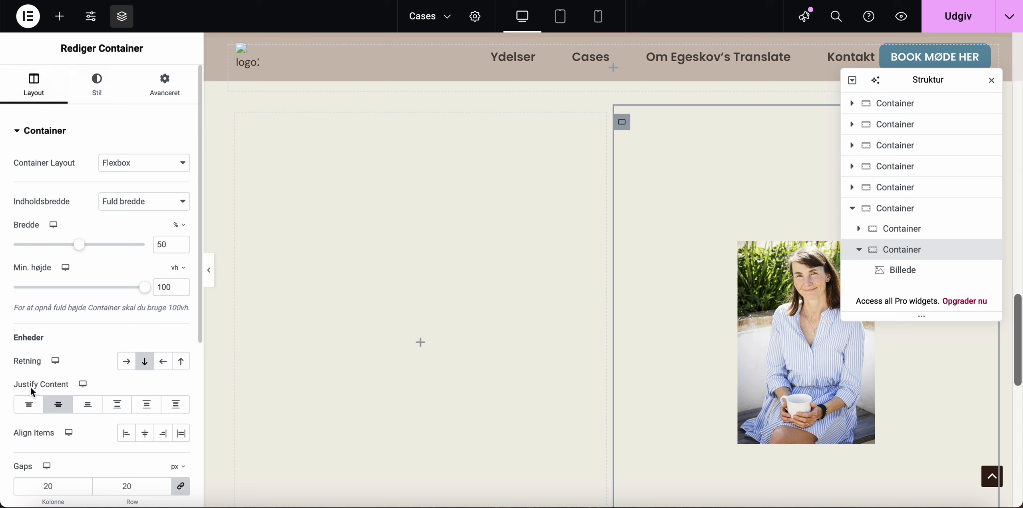
{"action": "left_click_drag", "start_coordinate": [17, 386], "coordinate": [63, 385]}
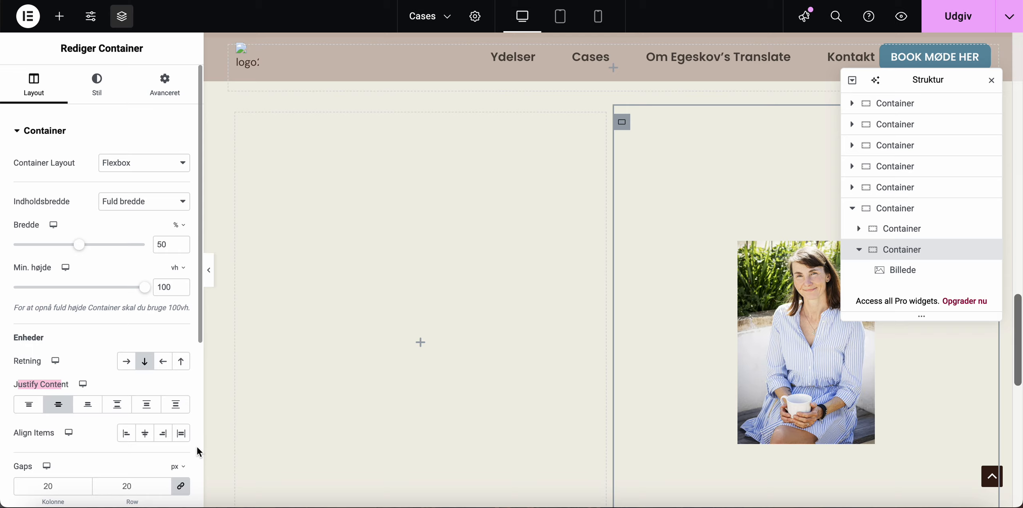
{"action": "scroll", "coordinate": [403, 365], "scroll_direction": "down", "scroll_amount": 4}
{"action": "scroll", "coordinate": [402, 364], "scroll_direction": "up", "scroll_amount": 4}
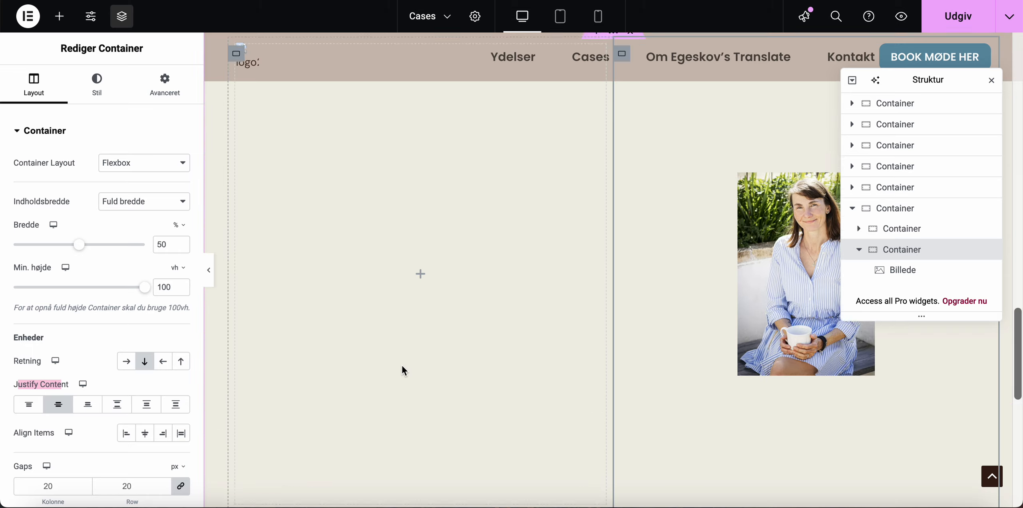
Step: Add a heading widget (Overskrift) to the empty container beside the photo
{"action": "left_click", "coordinate": [62, 16]}
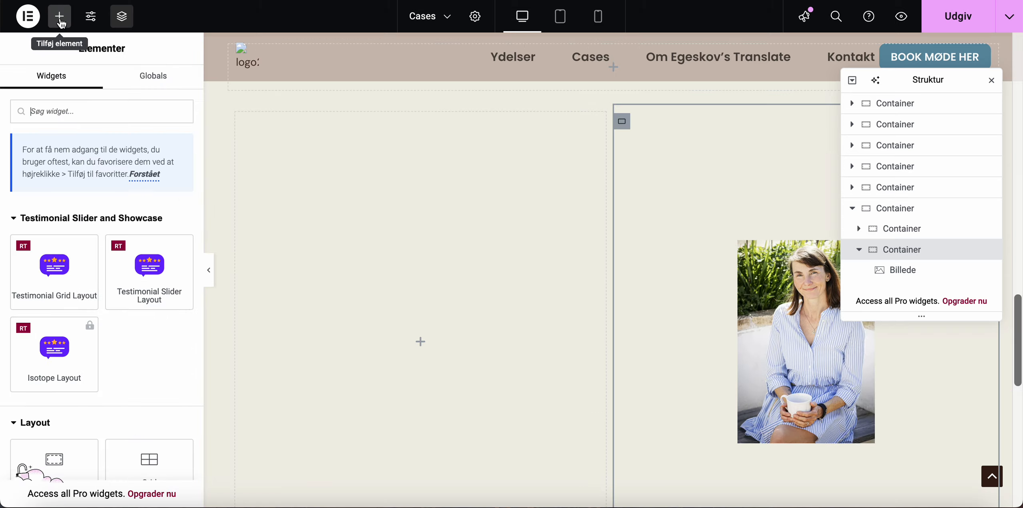
{"action": "scroll", "coordinate": [86, 296], "scroll_direction": "down", "scroll_amount": 3}
{"action": "scroll", "coordinate": [83, 299], "scroll_direction": "down", "scroll_amount": 3}
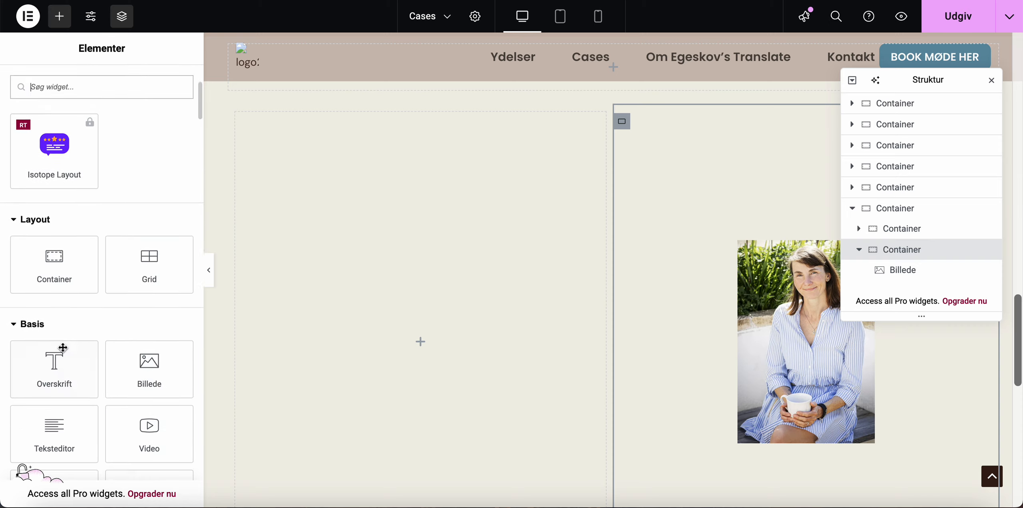
{"action": "left_click_drag", "start_coordinate": [50, 352], "coordinate": [426, 224]}
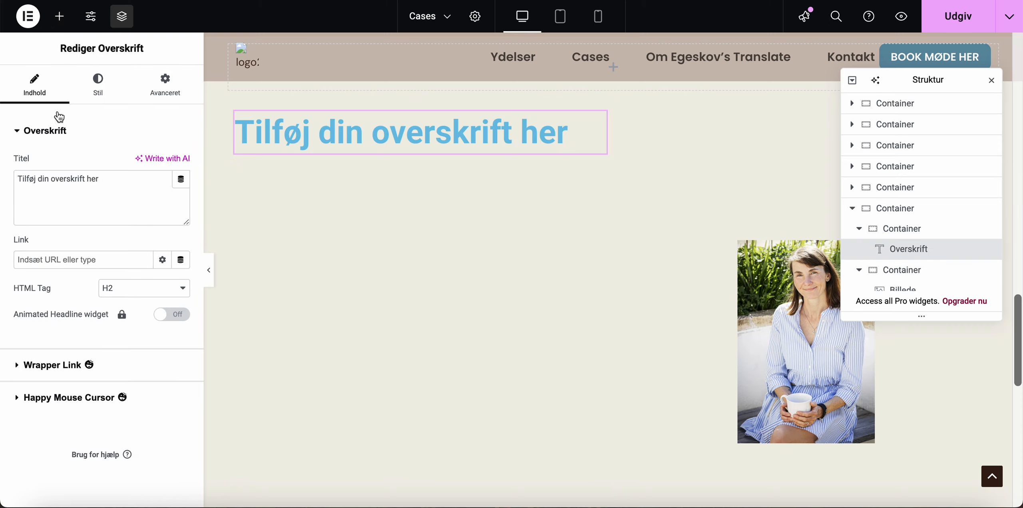
Step: Add a text editor widget (Teksteditor) directly below the new heading
{"action": "left_click", "coordinate": [59, 16]}
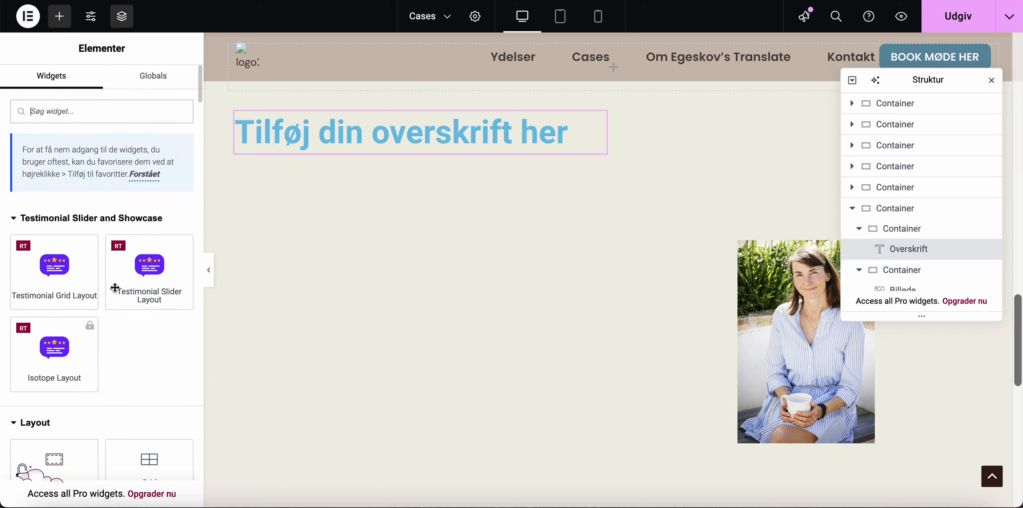
{"action": "scroll", "coordinate": [115, 327], "scroll_direction": "down", "scroll_amount": 5}
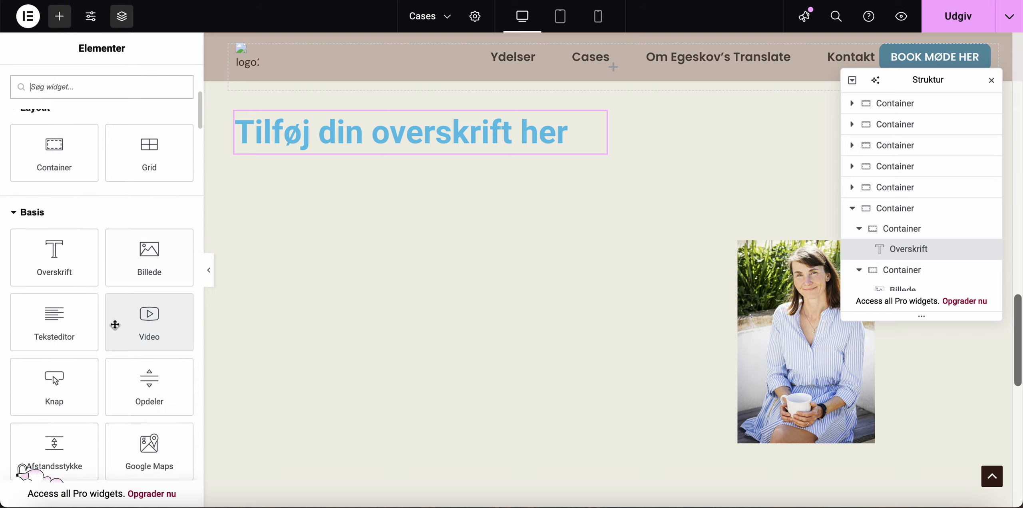
{"action": "left_click_drag", "start_coordinate": [55, 331], "coordinate": [414, 139]}
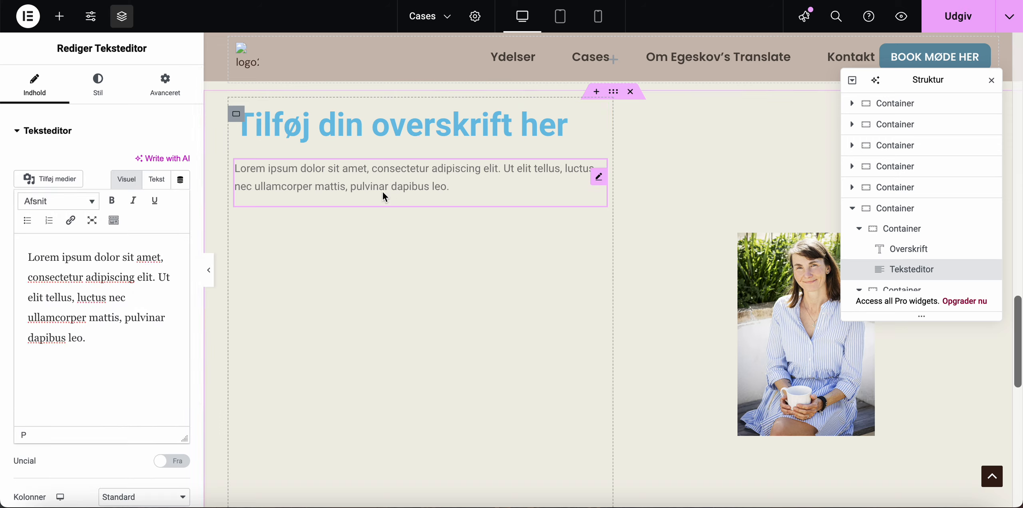
Step: Set the text color of the Lorem ipsum text widget to black
{"action": "left_click", "coordinate": [94, 87]}
{"action": "left_click", "coordinate": [179, 192]}
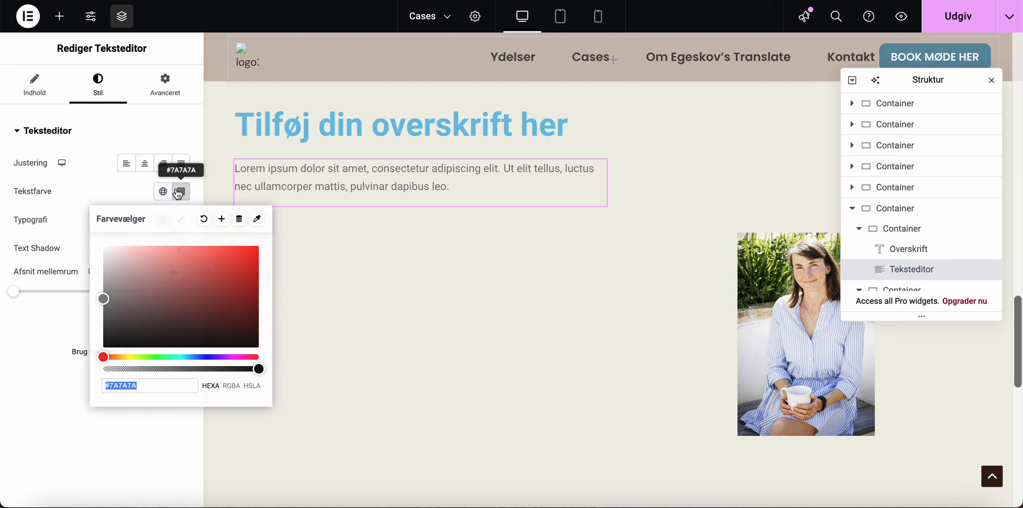
{"action": "left_click_drag", "start_coordinate": [101, 297], "coordinate": [102, 348]}
{"action": "left_click", "coordinate": [61, 324]}
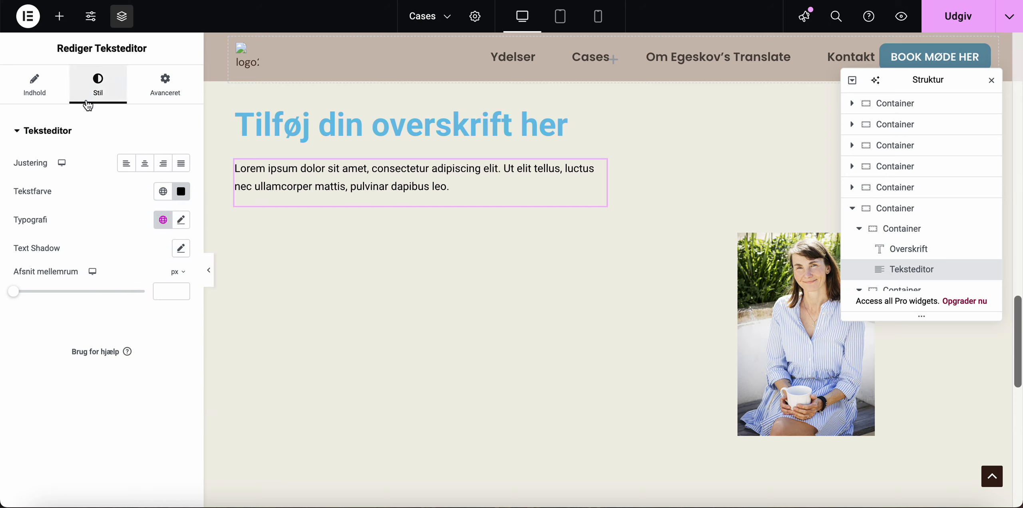
Step: Set the Lorem ipsum text's typography to the Poppins font family with a size of 2 em
{"action": "left_click", "coordinate": [181, 220]}
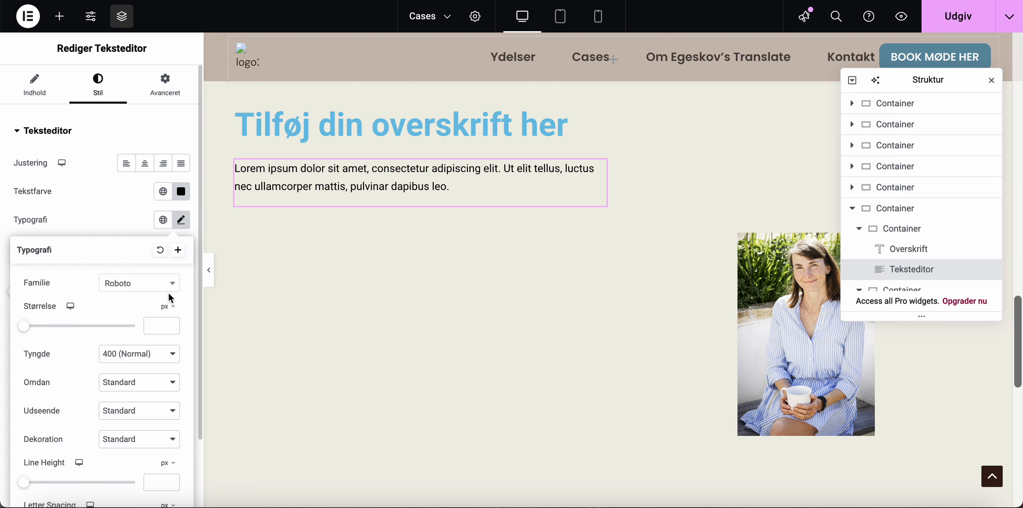
{"action": "left_click", "coordinate": [167, 306]}
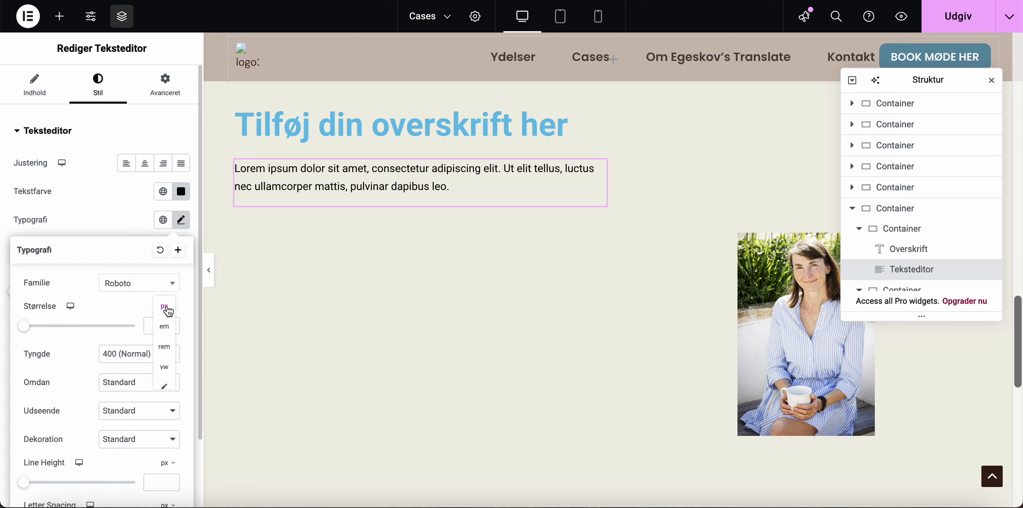
{"action": "left_click", "coordinate": [164, 326]}
{"action": "type", "text": "2"}
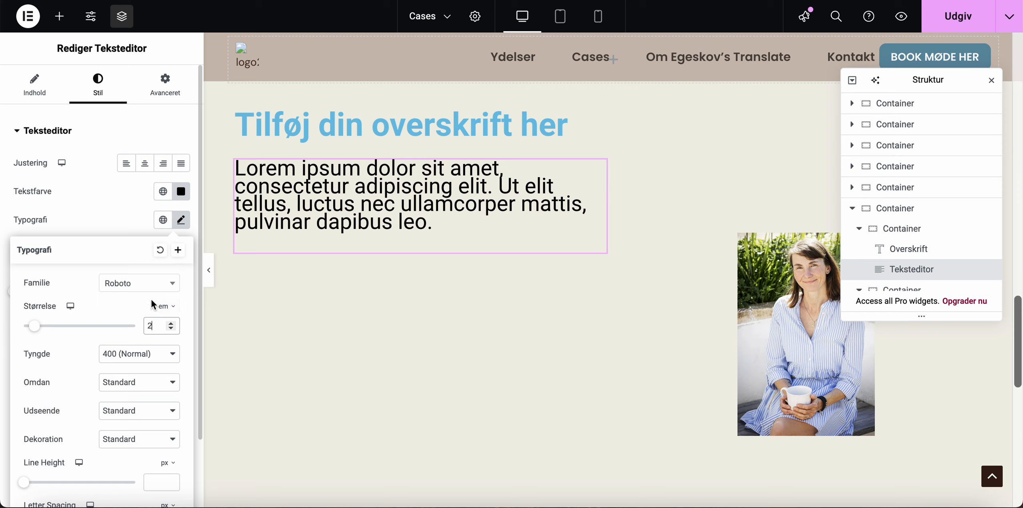
{"action": "left_click", "coordinate": [166, 284]}
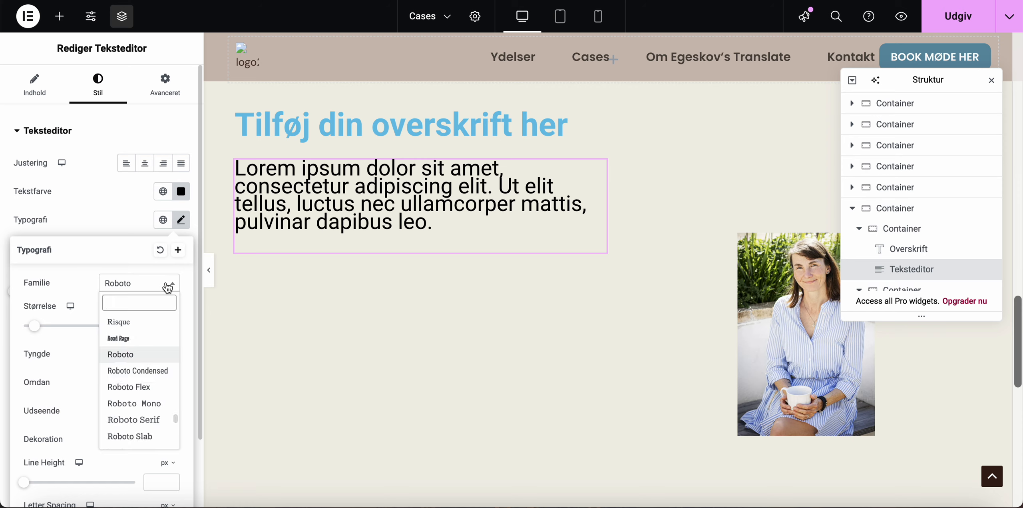
{"action": "scroll", "coordinate": [130, 378], "scroll_direction": "down", "scroll_amount": 3}
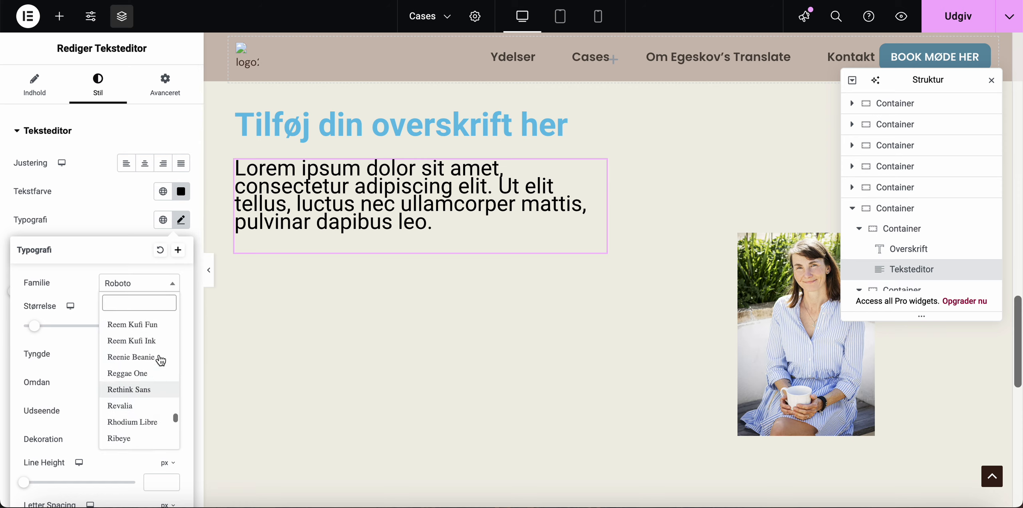
{"action": "type", "text": "popp"}
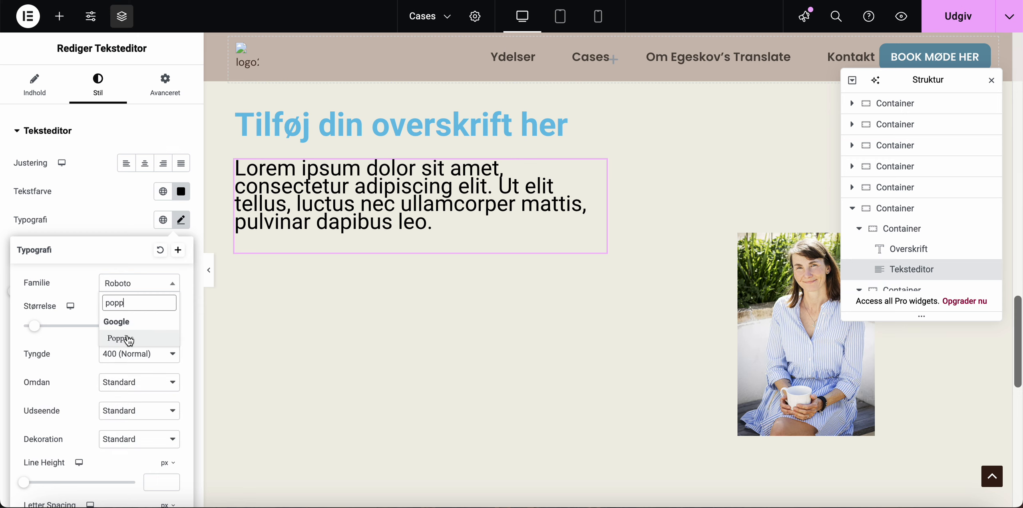
{"action": "left_click", "coordinate": [122, 338]}
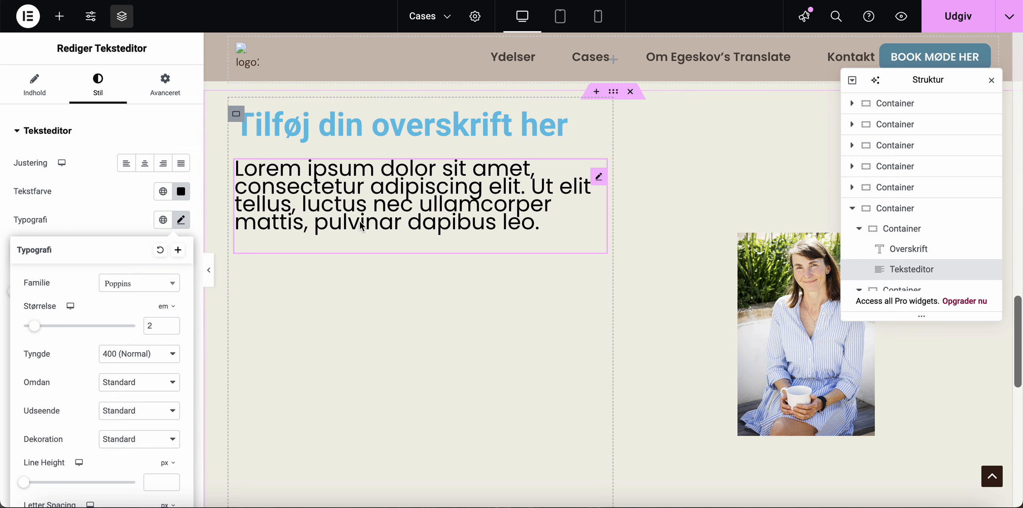
Step: Check the typography settings of the page's hero heading "Hvad har jeg tidligere arbejdet med?" for the font to match
{"action": "left_click", "coordinate": [379, 141]}
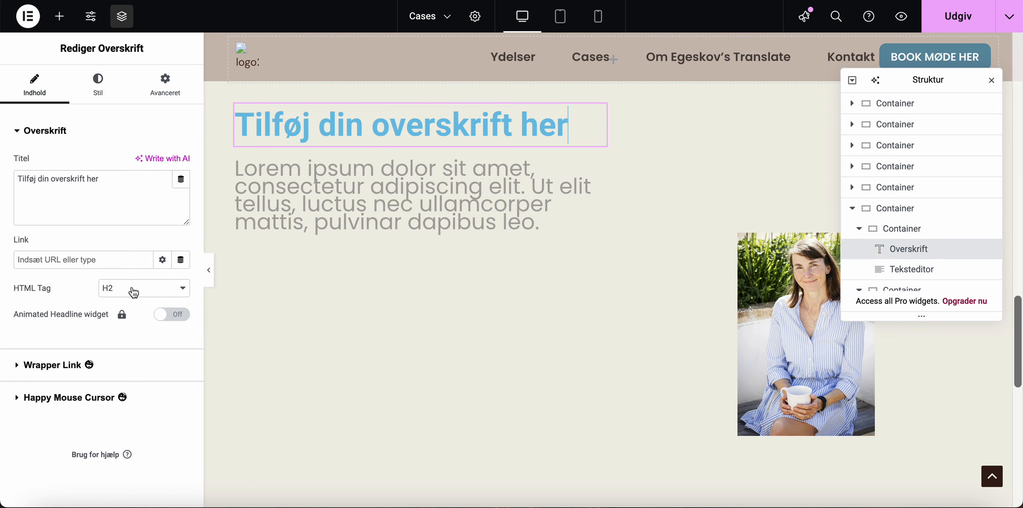
{"action": "left_click", "coordinate": [98, 84]}
{"action": "scroll", "coordinate": [306, 218], "scroll_direction": "up", "scroll_amount": 10}
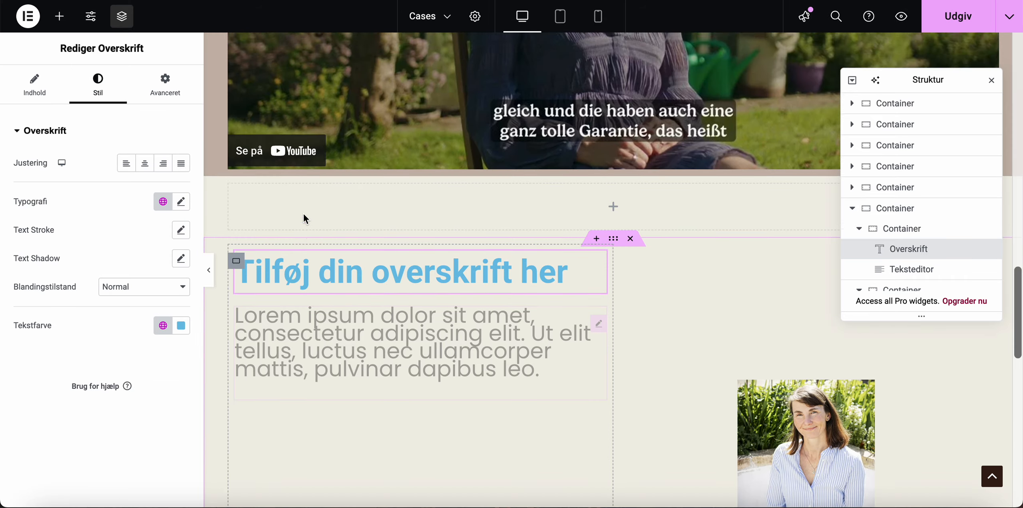
{"action": "scroll", "coordinate": [306, 218], "scroll_direction": "up", "scroll_amount": 10}
{"action": "left_click", "coordinate": [502, 234]}
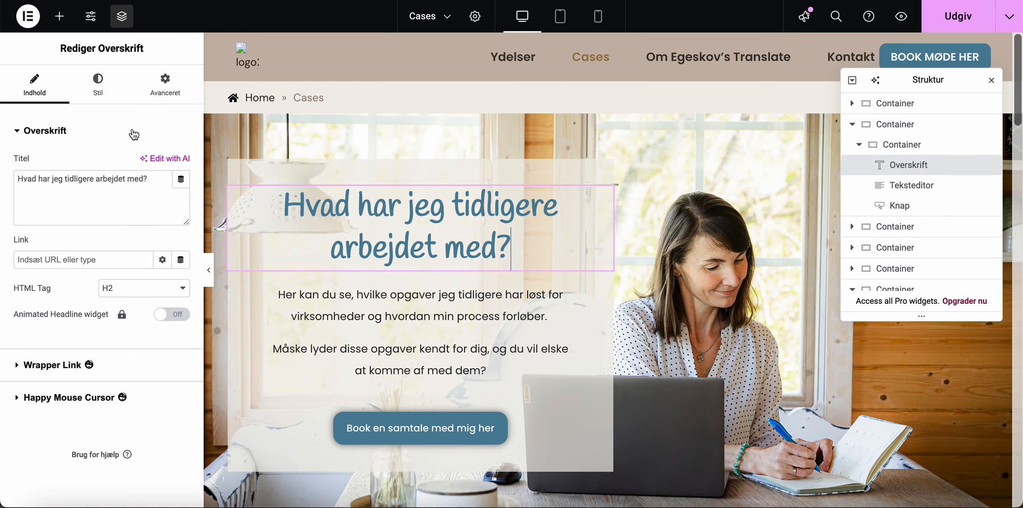
{"action": "left_click", "coordinate": [91, 93]}
{"action": "left_click", "coordinate": [180, 201]}
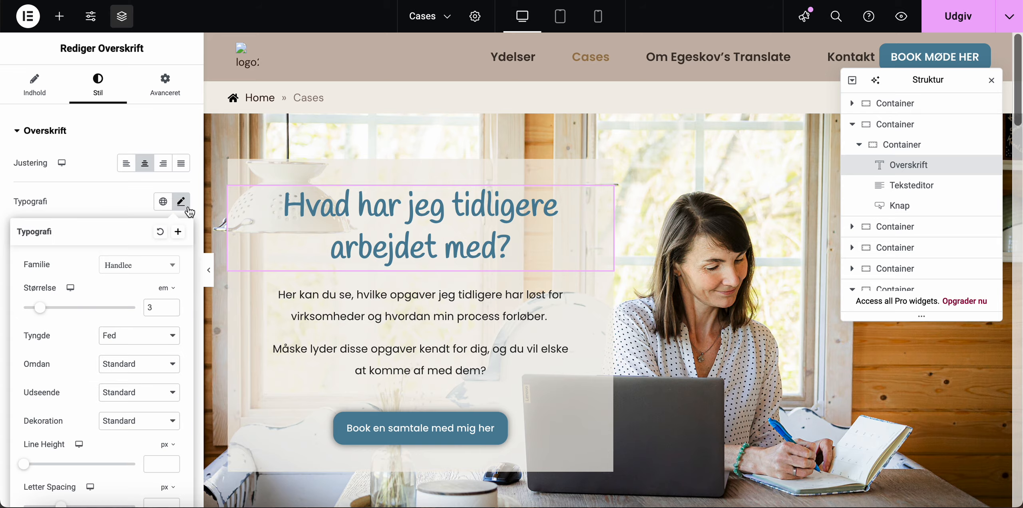
{"action": "scroll", "coordinate": [354, 300], "scroll_direction": "down", "scroll_amount": 1}
{"action": "scroll", "coordinate": [354, 300], "scroll_direction": "down", "scroll_amount": 15}
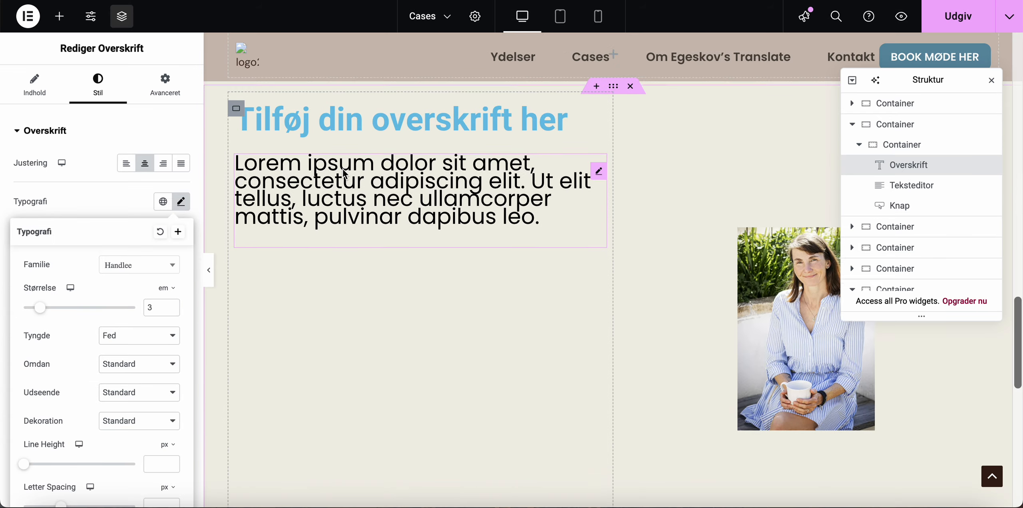
Step: Change the font family of the new heading "Tilføj din overskrift her" to Handlee
{"action": "left_click", "coordinate": [347, 105]}
{"action": "left_click", "coordinate": [181, 201]}
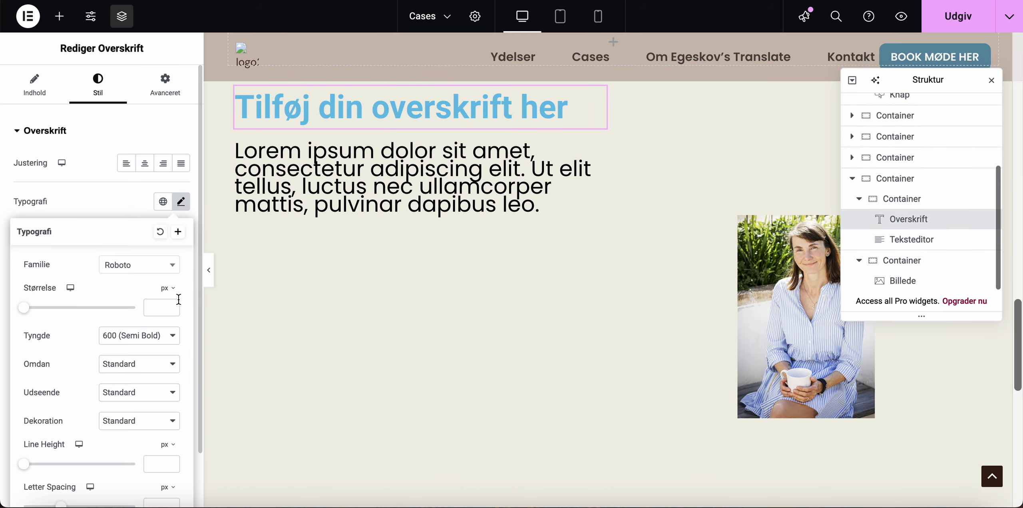
{"action": "left_click", "coordinate": [158, 269]}
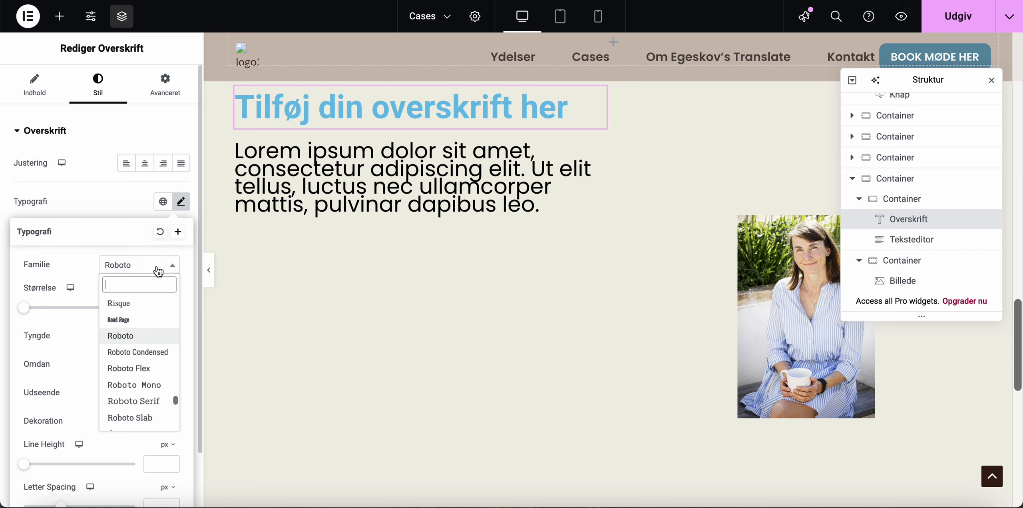
{"action": "type", "text": "handke"}
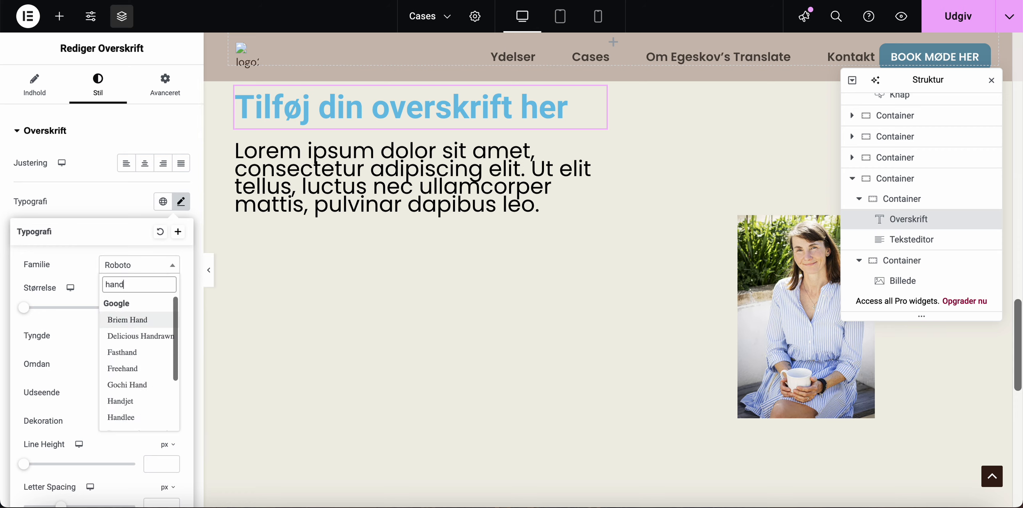
{"action": "key", "text": "BackSpace"}
{"action": "key", "text": "BackSpace"}
{"action": "type", "text": "l"}
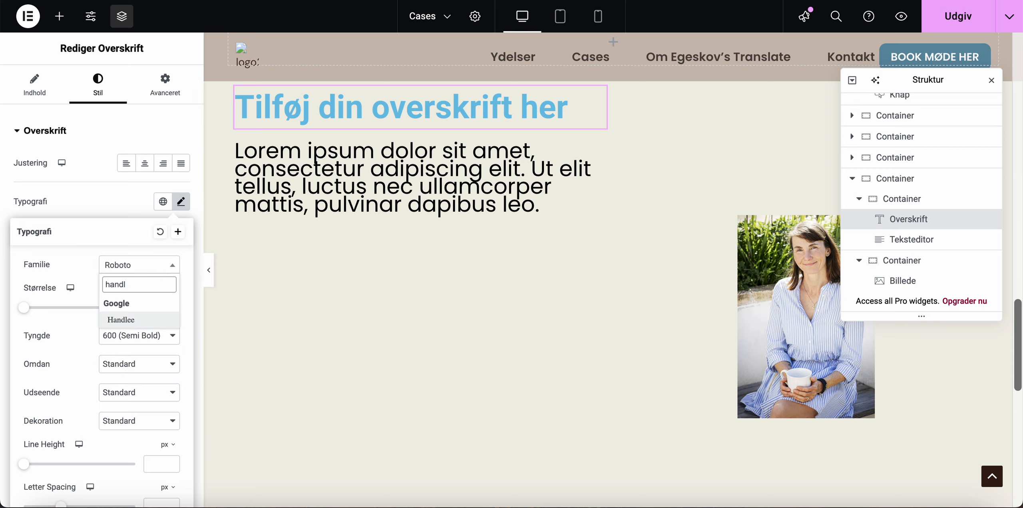
{"action": "left_click", "coordinate": [128, 320]}
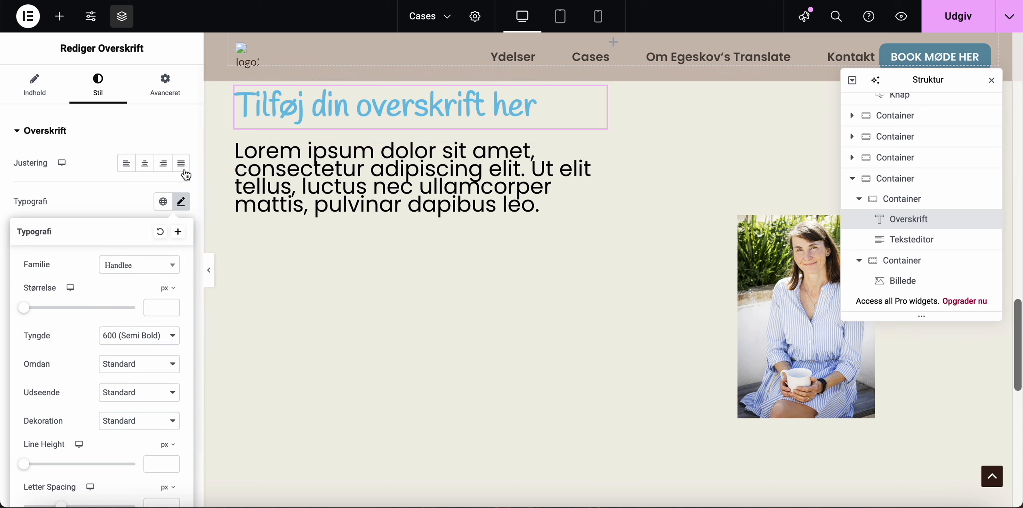
Step: Center the heading and text vertically by setting their container's Justify Content to center
{"action": "scroll", "coordinate": [524, 220], "scroll_direction": "down", "scroll_amount": 1}
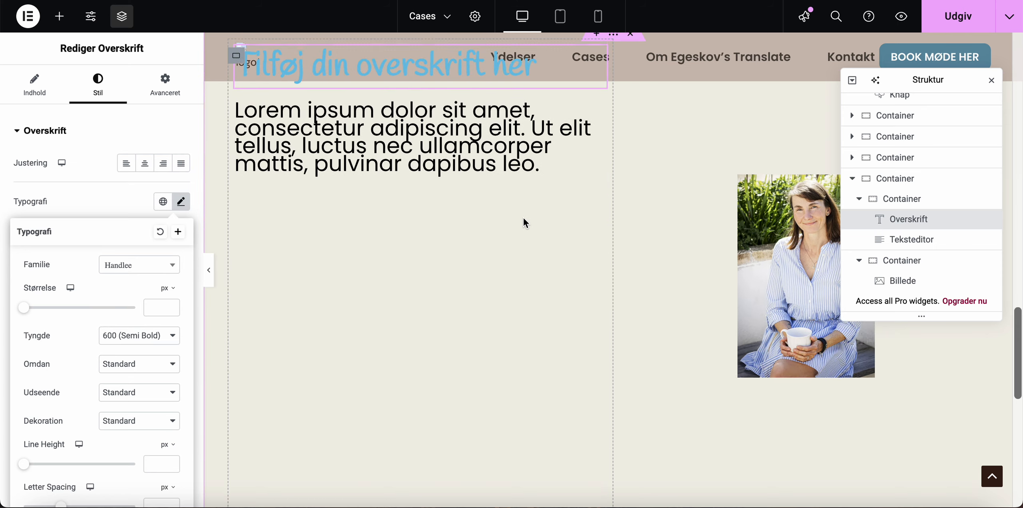
{"action": "scroll", "coordinate": [523, 217], "scroll_direction": "up", "scroll_amount": 1}
{"action": "left_click", "coordinate": [235, 103]}
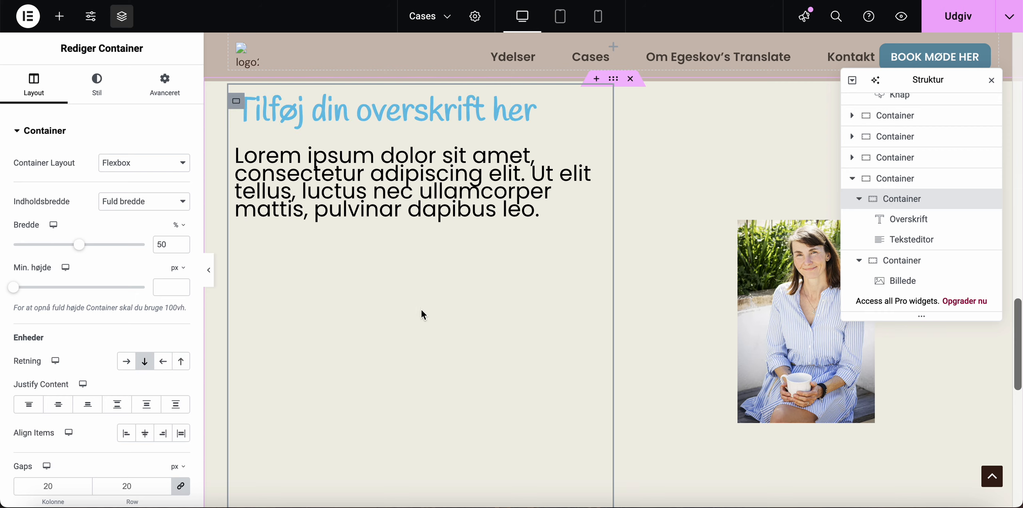
{"action": "left_click", "coordinate": [56, 404]}
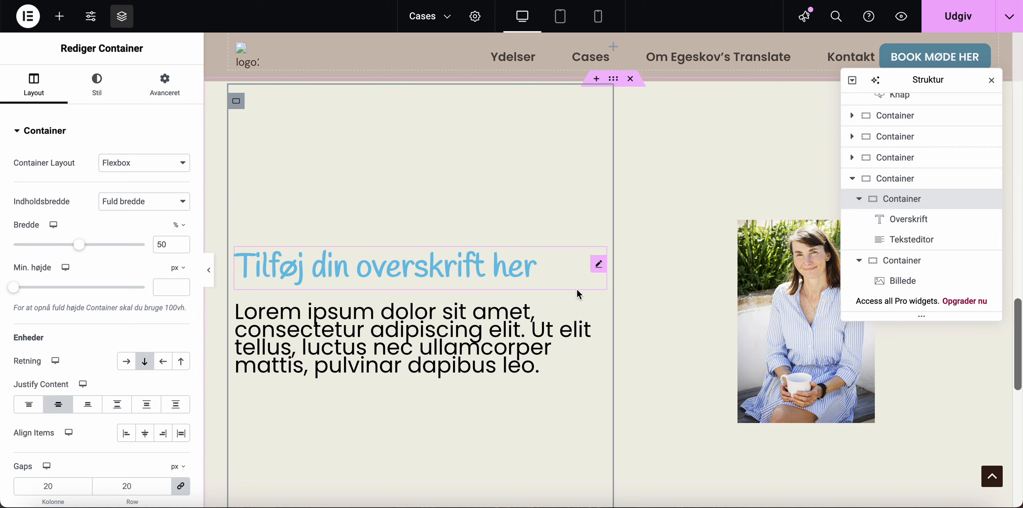
{"action": "scroll", "coordinate": [577, 289], "scroll_direction": "up", "scroll_amount": 2}
{"action": "scroll", "coordinate": [592, 289], "scroll_direction": "down", "scroll_amount": 5}
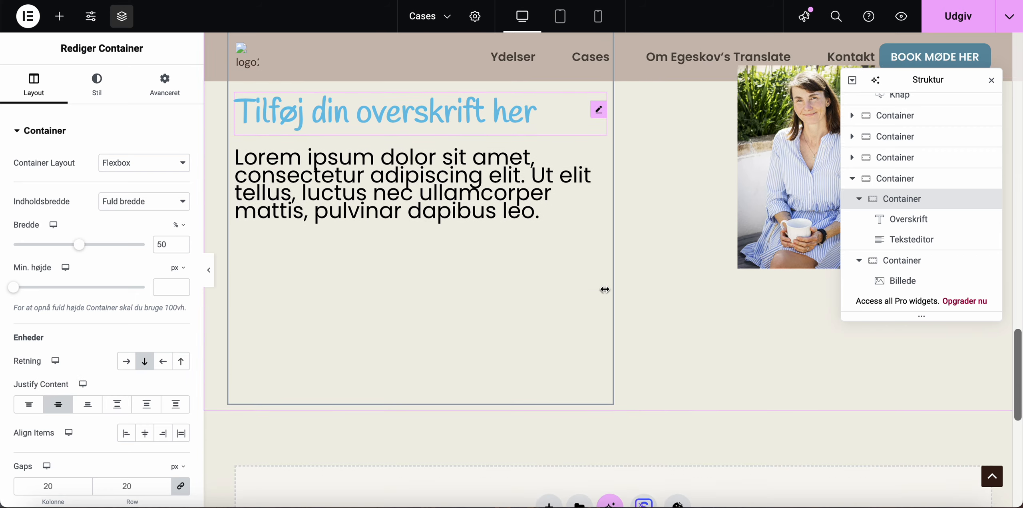
{"action": "scroll", "coordinate": [604, 288], "scroll_direction": "up", "scroll_amount": 3}
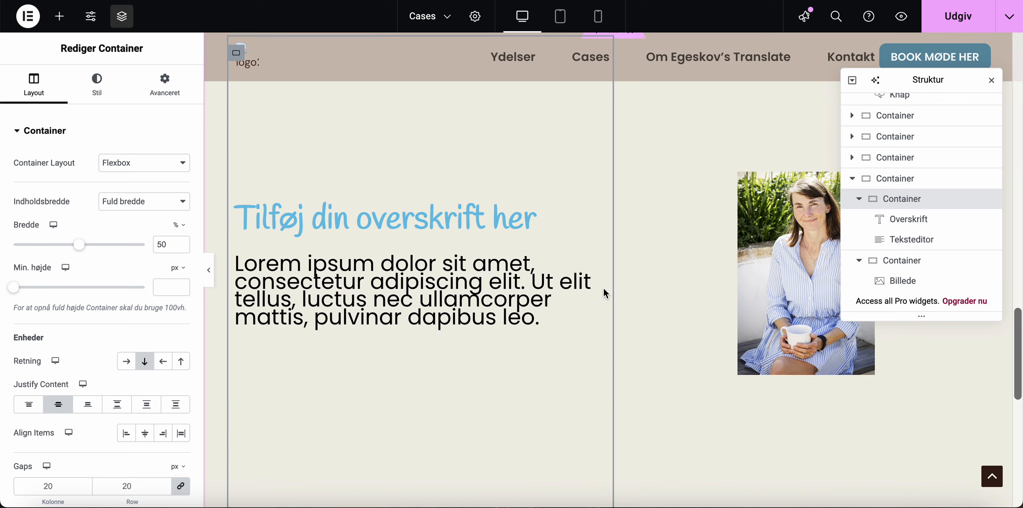
Step: Add a button widget (Knap) below the Lorem ipsum text in the same container
{"action": "left_click", "coordinate": [60, 16]}
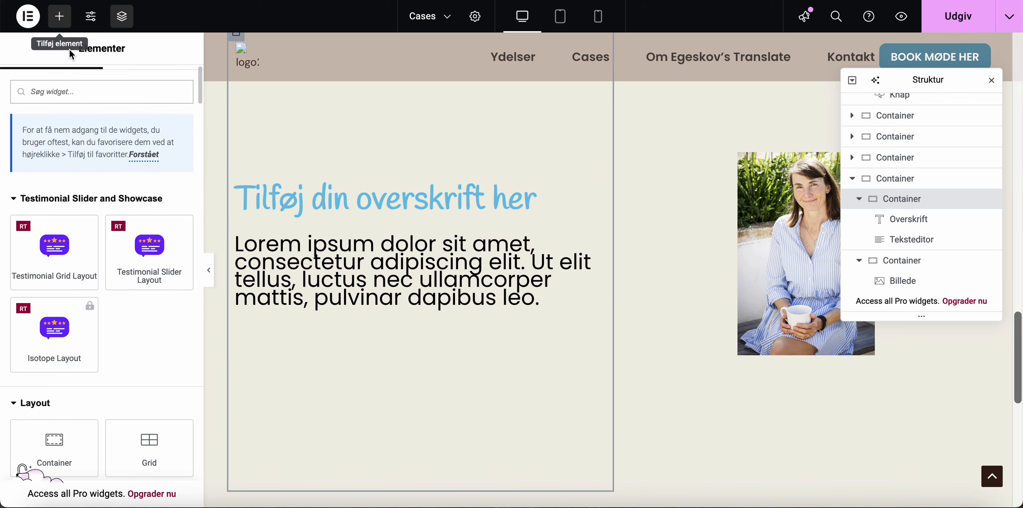
{"action": "scroll", "coordinate": [112, 274], "scroll_direction": "down", "scroll_amount": 8}
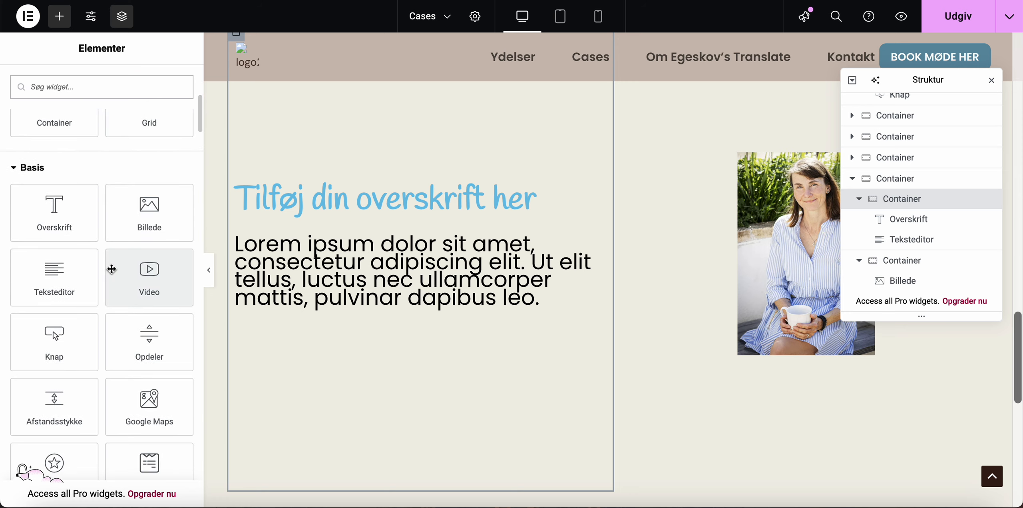
{"action": "left_click_drag", "start_coordinate": [54, 339], "coordinate": [419, 234]}
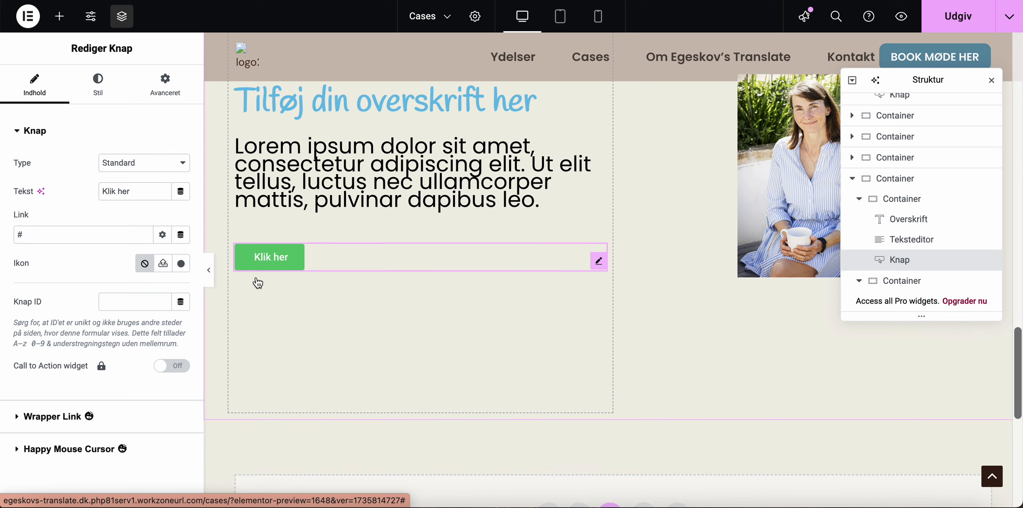
{"action": "scroll", "coordinate": [255, 280], "scroll_direction": "up", "scroll_amount": 3}
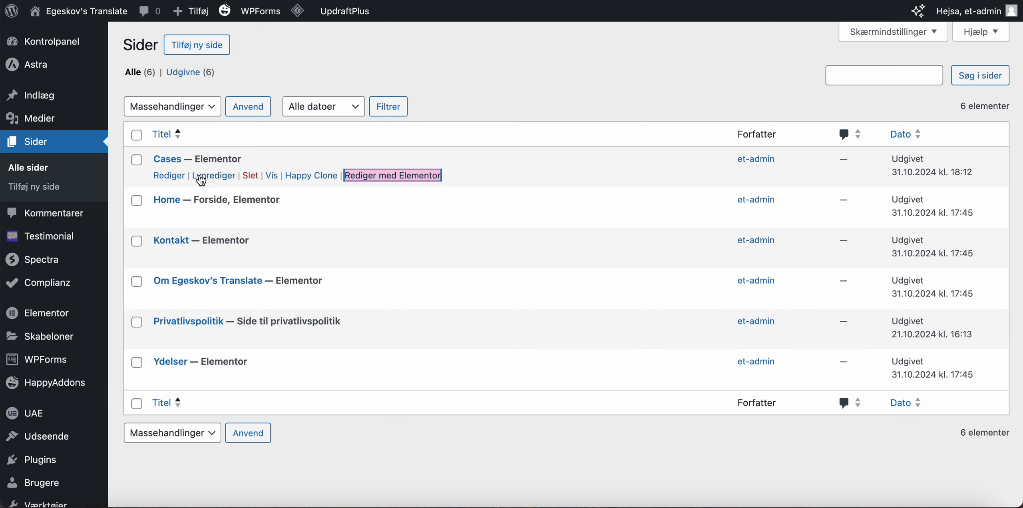
Step: Open the Home page in the Elementor editor in a new tab and copy its "Kontakt mig for et uforpligtende møde" button
{"action": "right_click", "coordinate": [359, 217]}
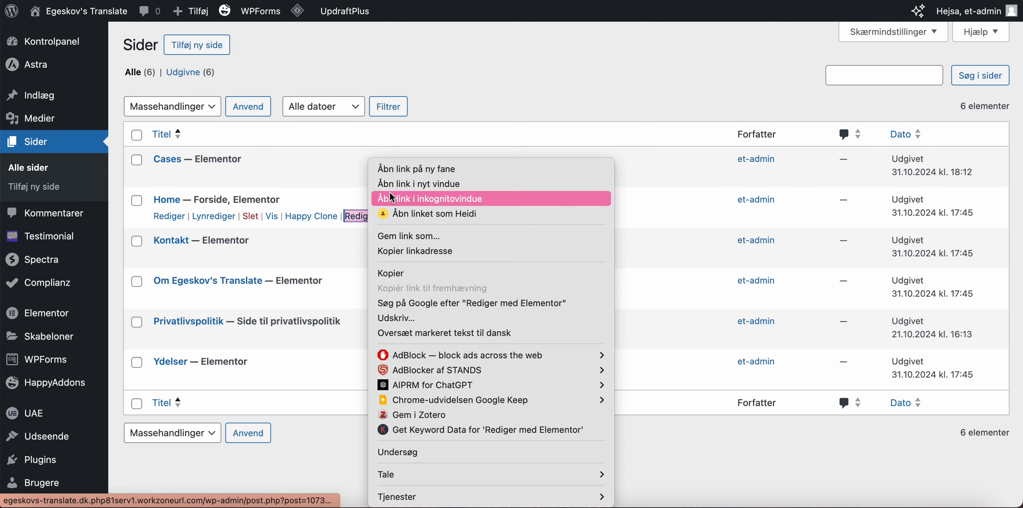
{"action": "left_click", "coordinate": [396, 169]}
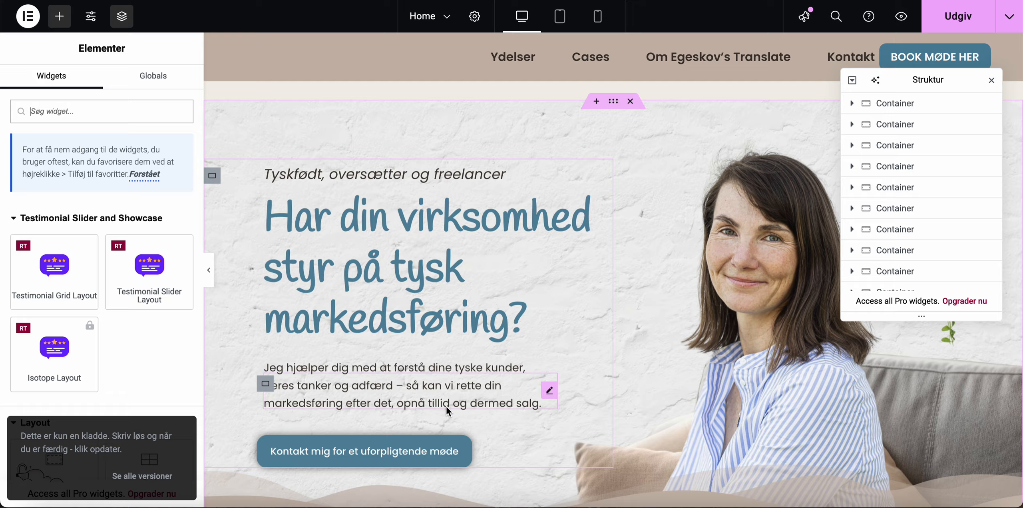
{"action": "scroll", "coordinate": [446, 406], "scroll_direction": "down", "scroll_amount": 2}
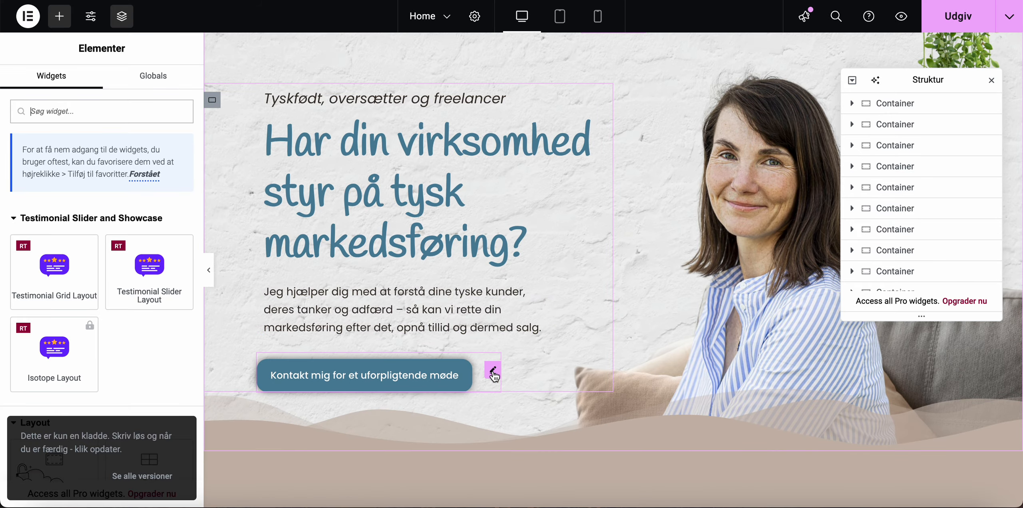
{"action": "right_click", "coordinate": [493, 375]}
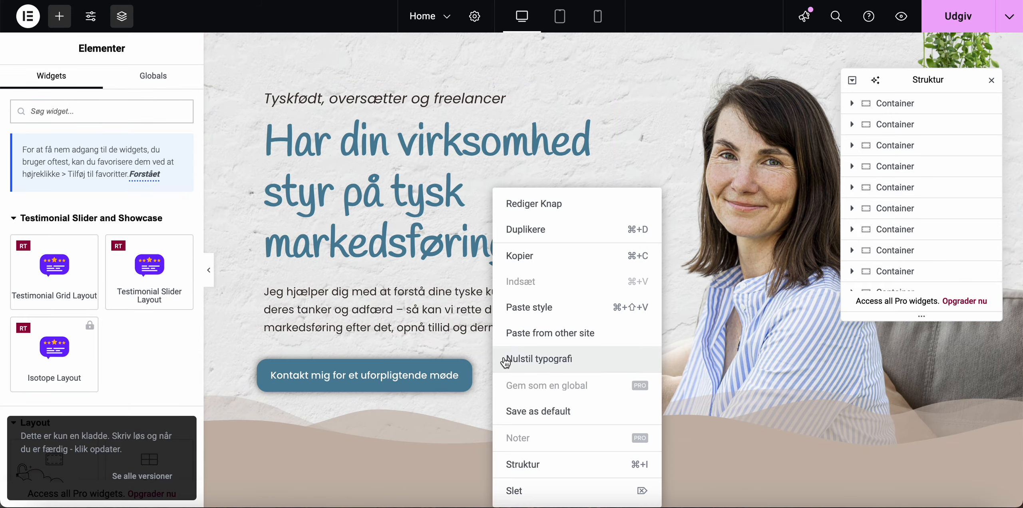
{"action": "left_click", "coordinate": [521, 258]}
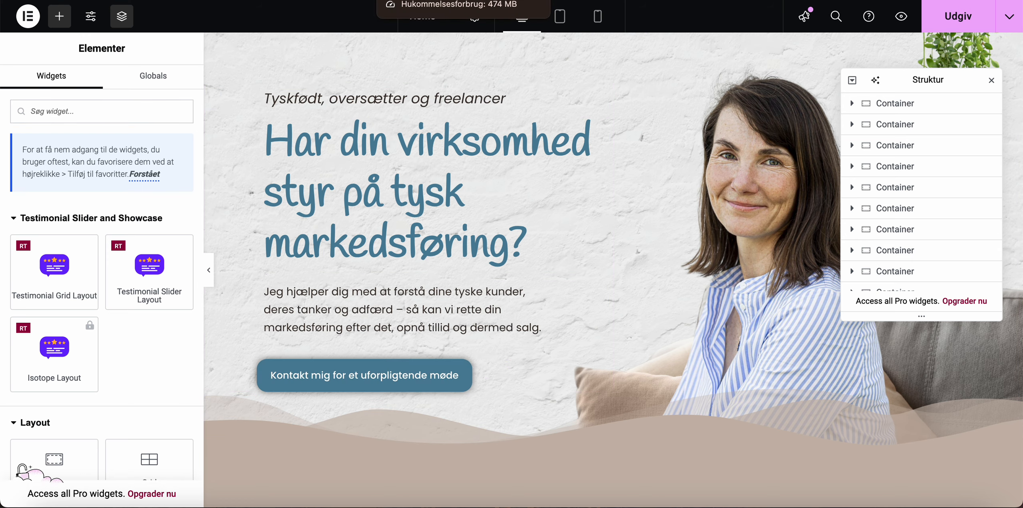
Step: Return to the Cases page editor and replace the "Klik her" button below the Lorem ipsum text with the copied button
{"action": "left_click", "coordinate": [428, 0]}
{"action": "right_click", "coordinate": [599, 328]}
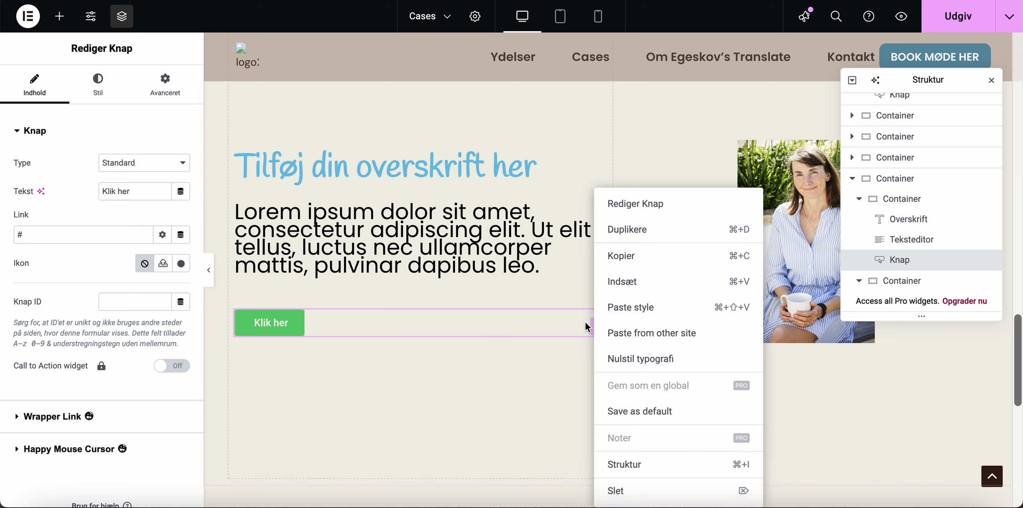
{"action": "left_click", "coordinate": [616, 490]}
{"action": "right_click", "coordinate": [314, 322]}
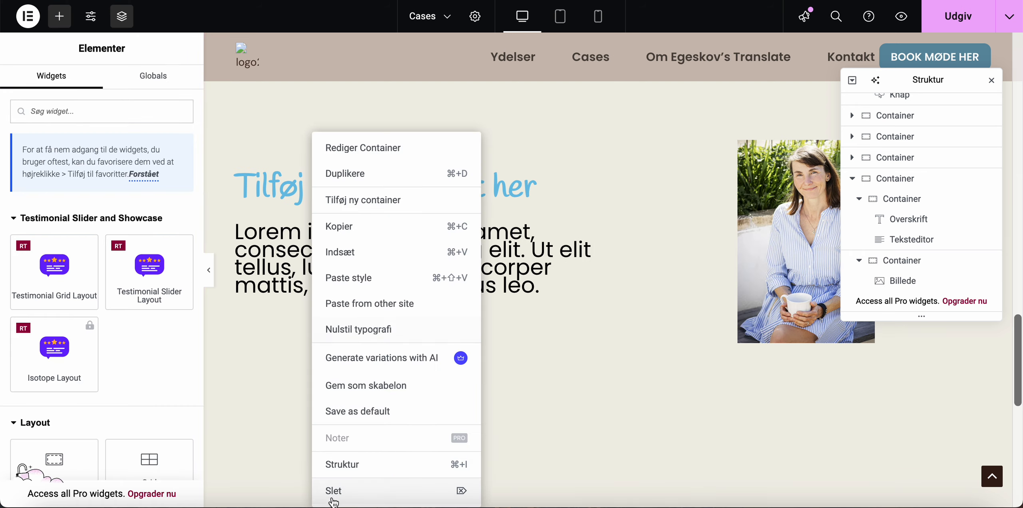
{"action": "left_click", "coordinate": [338, 252]}
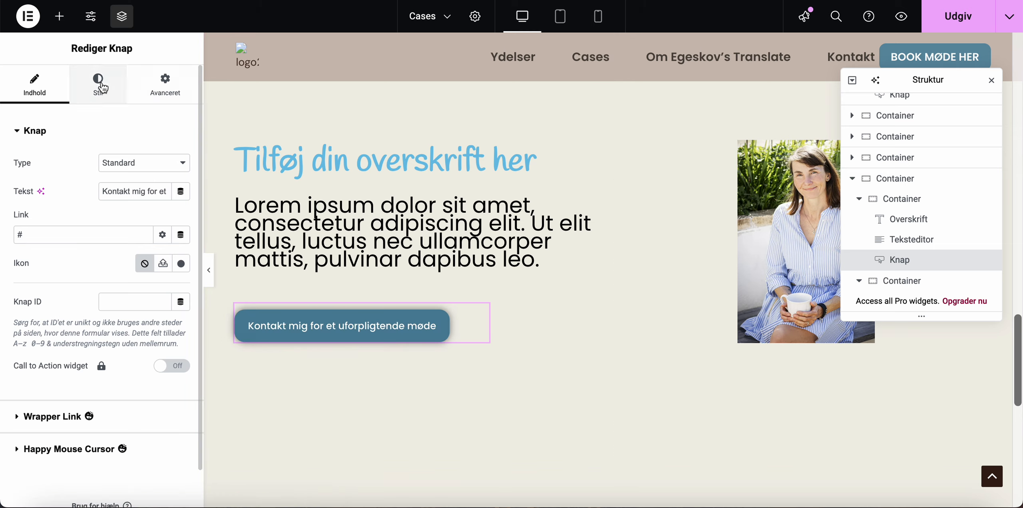
Step: Review the pasted button's style, text and link settings, and narrow its widget box to fit closely around the button
{"action": "left_click", "coordinate": [122, 96]}
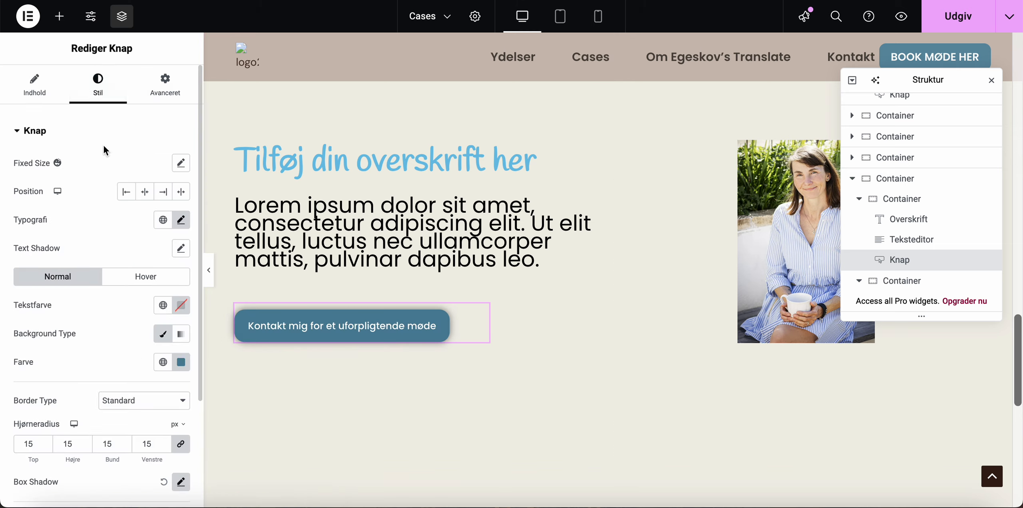
{"action": "left_click", "coordinate": [53, 93]}
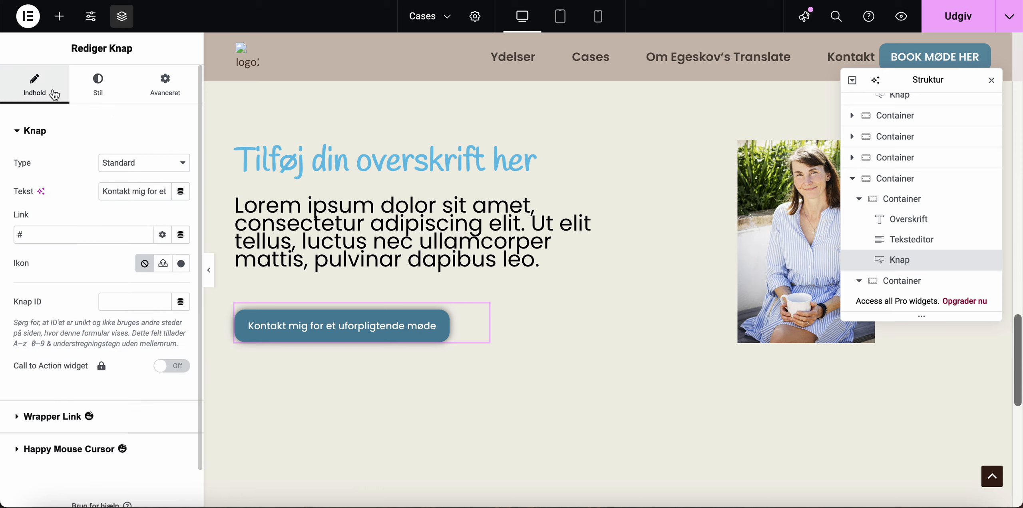
{"action": "triple_click", "coordinate": [106, 191]}
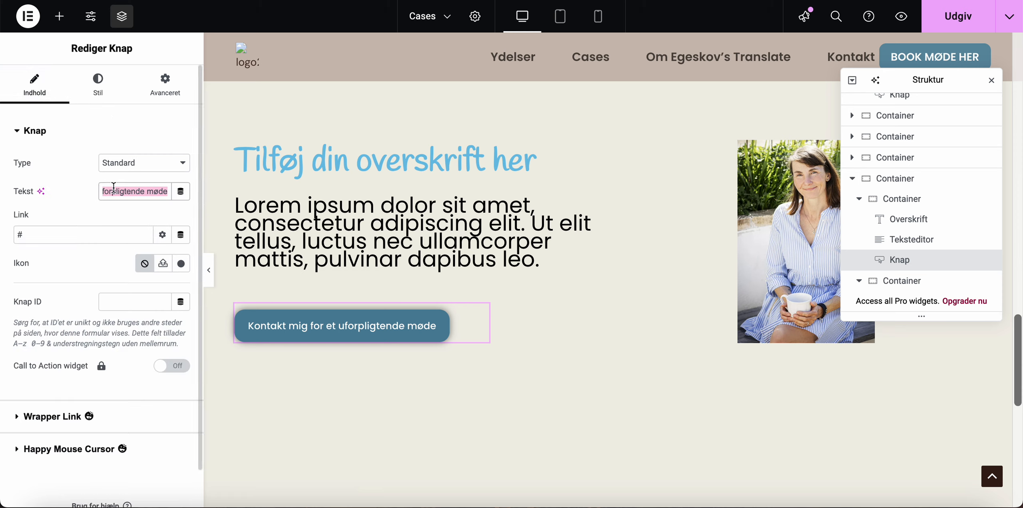
{"action": "left_click_drag", "start_coordinate": [105, 190], "coordinate": [81, 193]}
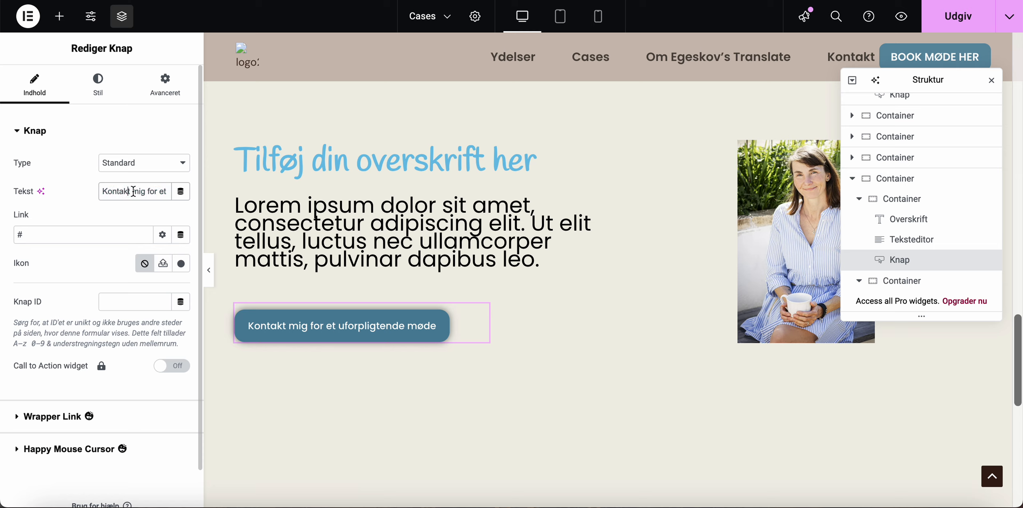
{"action": "left_click_drag", "start_coordinate": [150, 191], "coordinate": [73, 195]}
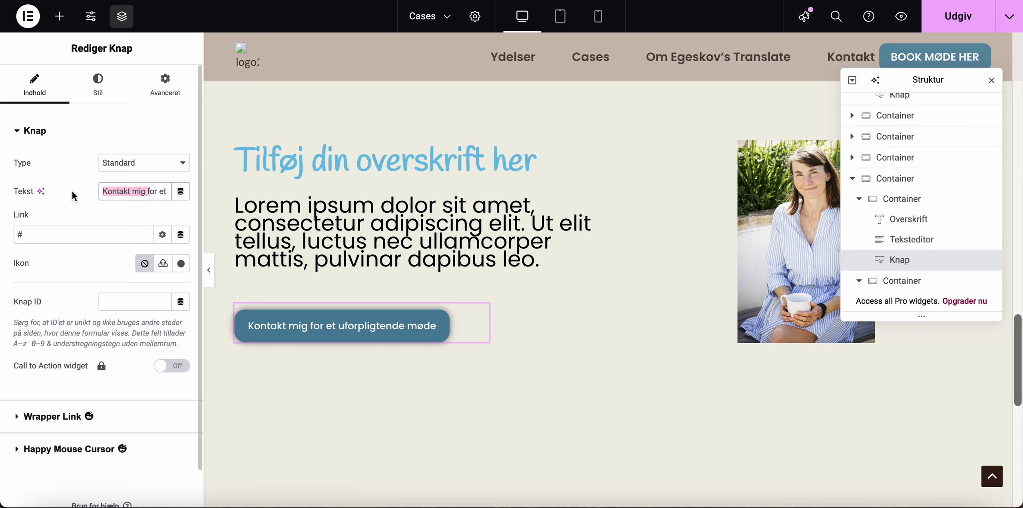
{"action": "left_click", "coordinate": [60, 235]}
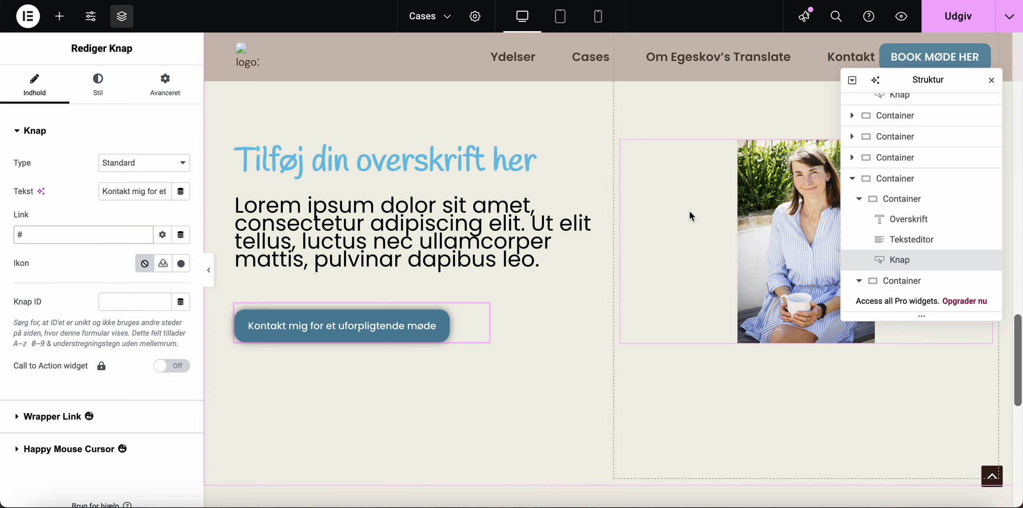
{"action": "left_click_drag", "start_coordinate": [487, 331], "coordinate": [454, 330]}
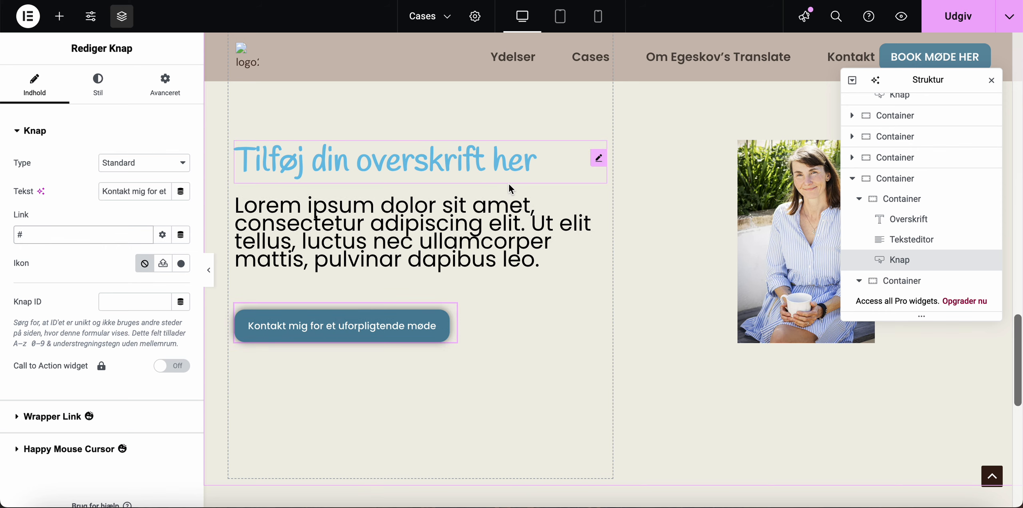
Step: Center-align the heading "Tilføj din overskrift her" and the Lorem ipsum text below it
{"action": "scroll", "coordinate": [555, 192], "scroll_direction": "up", "scroll_amount": 1}
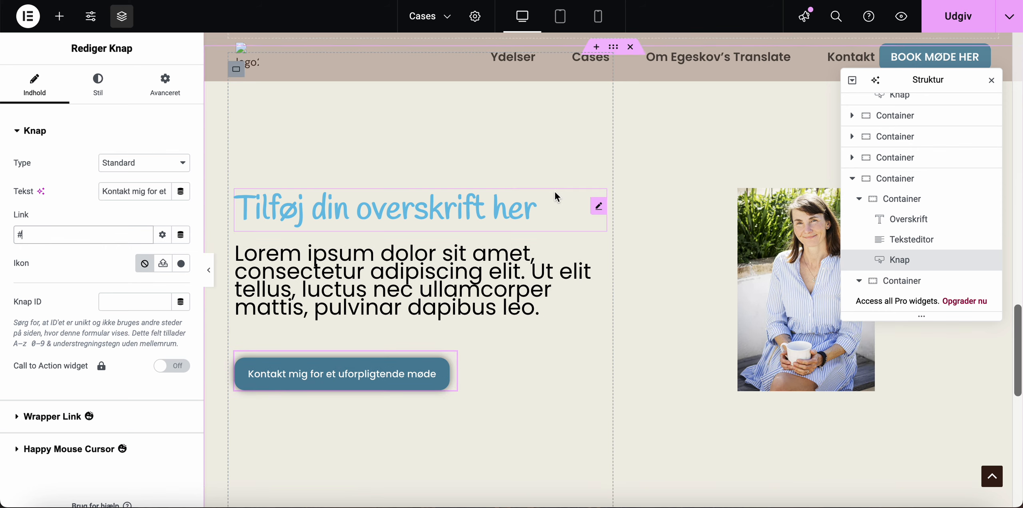
{"action": "left_click", "coordinate": [98, 94]}
{"action": "left_click", "coordinate": [384, 221]}
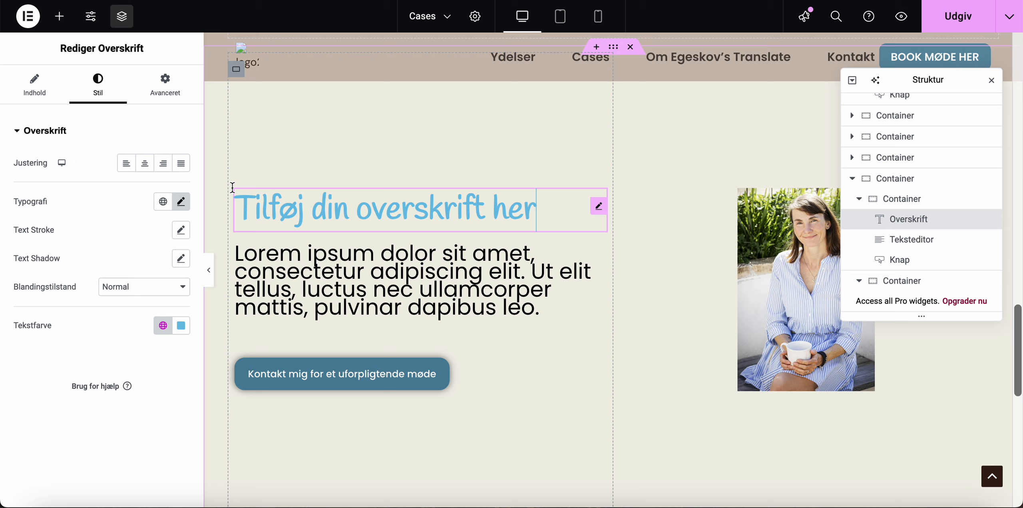
{"action": "left_click", "coordinate": [145, 162]}
{"action": "left_click", "coordinate": [330, 267]}
{"action": "left_click", "coordinate": [145, 163]}
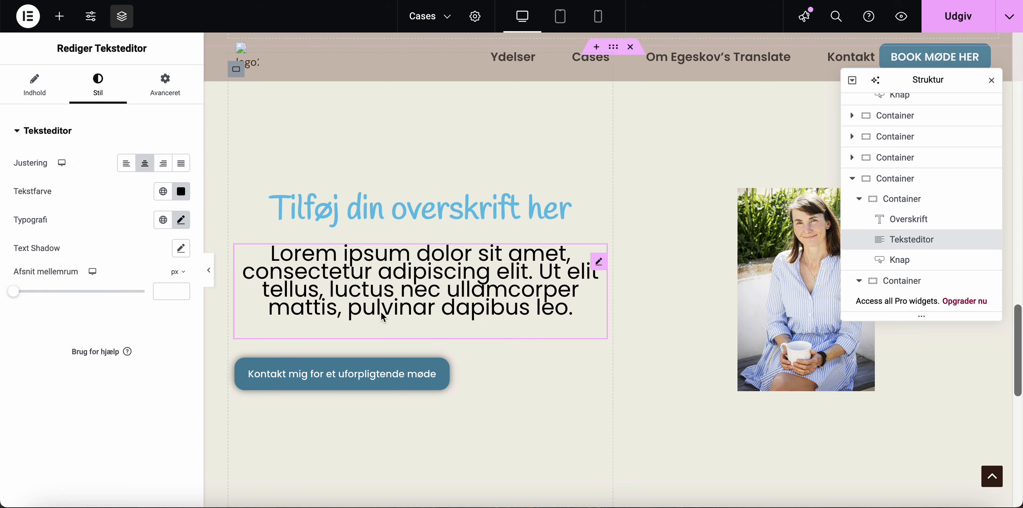
Step: Center the button horizontally by setting Align Items to center on the container holding the heading, text and button
{"action": "left_click", "coordinate": [369, 361]}
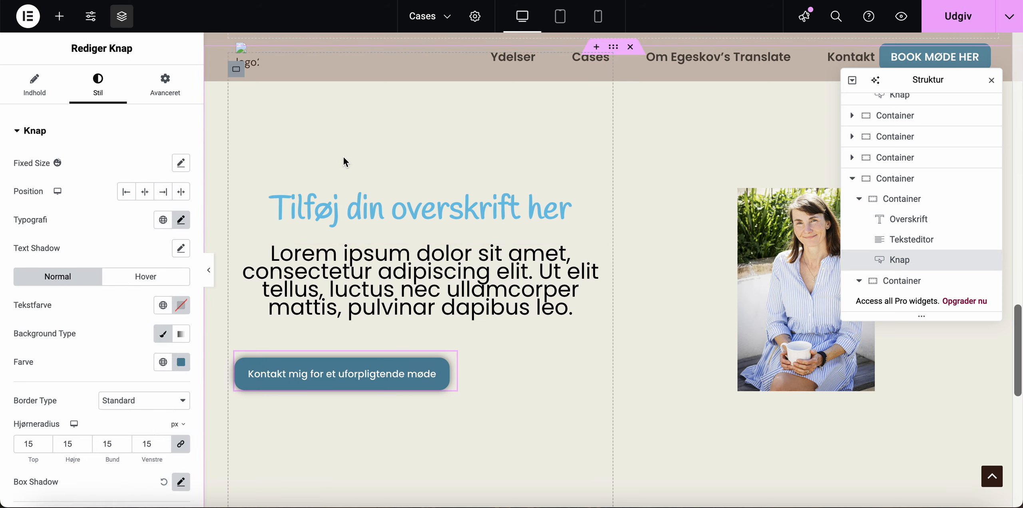
{"action": "left_click", "coordinate": [238, 122]}
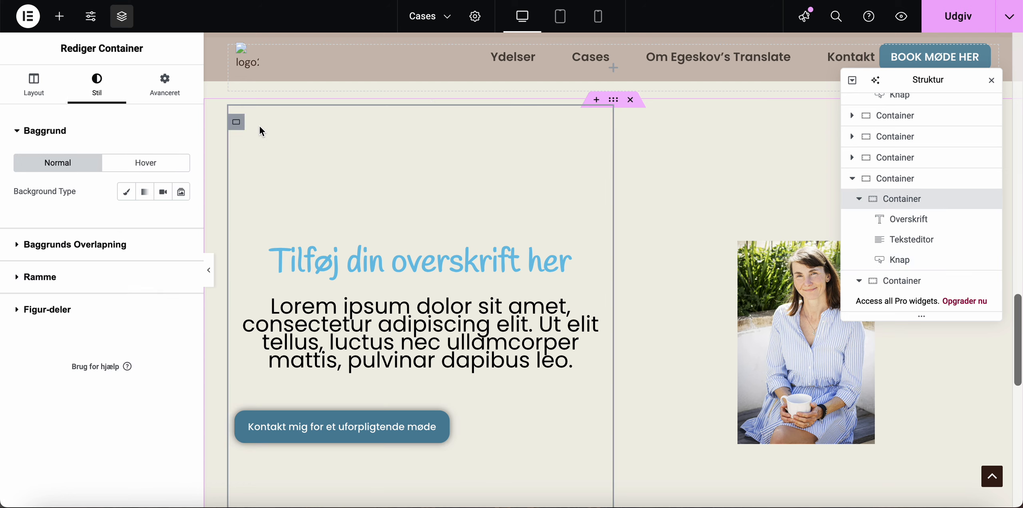
{"action": "left_click", "coordinate": [34, 86]}
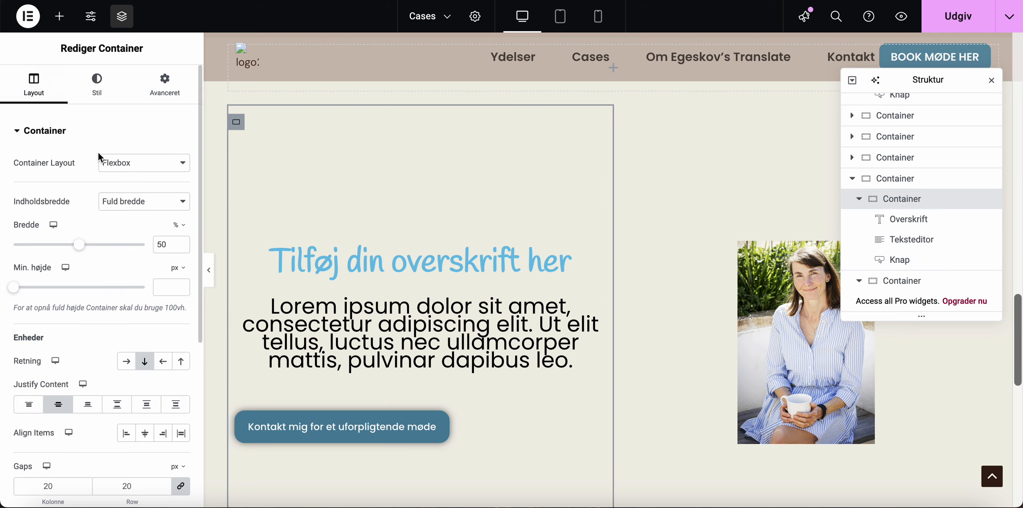
{"action": "left_click", "coordinate": [145, 433]}
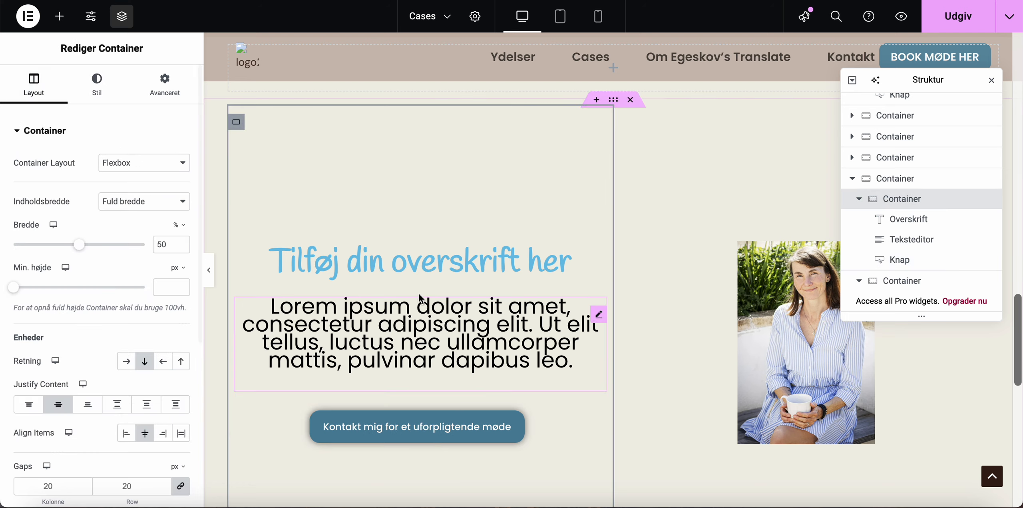